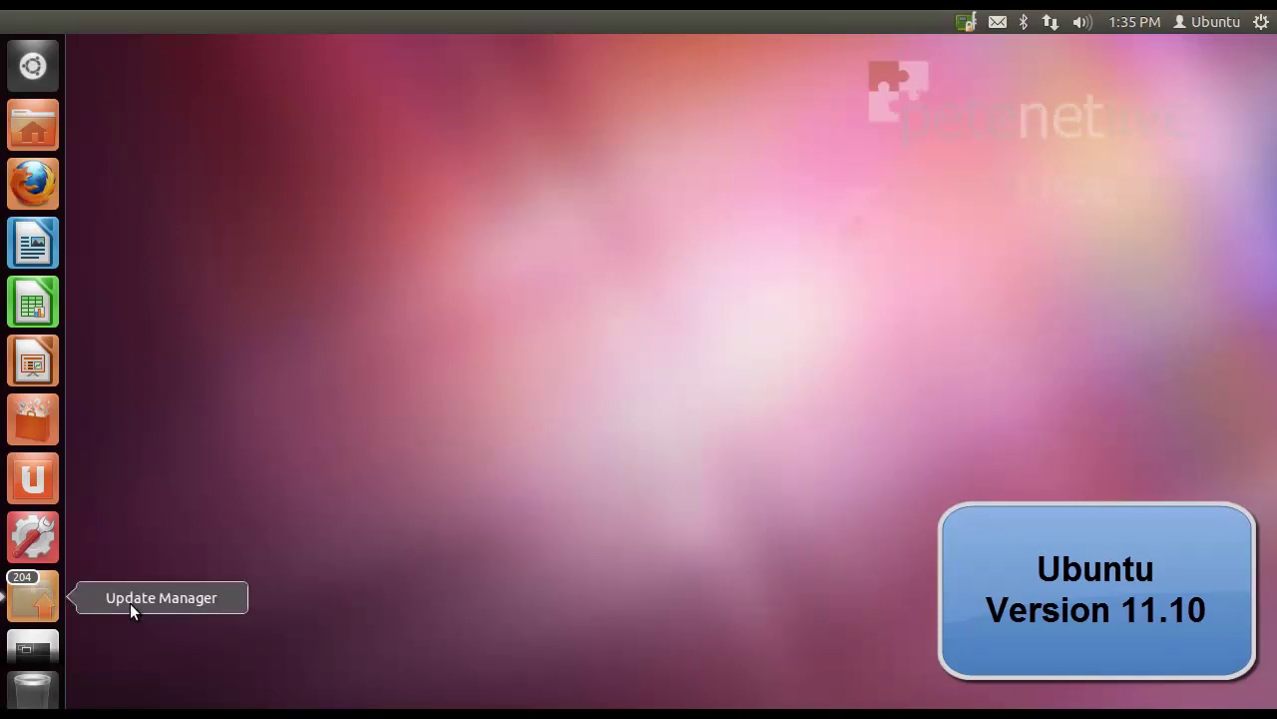
# Step: Search Ubuntu Software Center for 'evolution' and select the Evolution Mail and Calendar entry
pyautogui.click(28, 427)
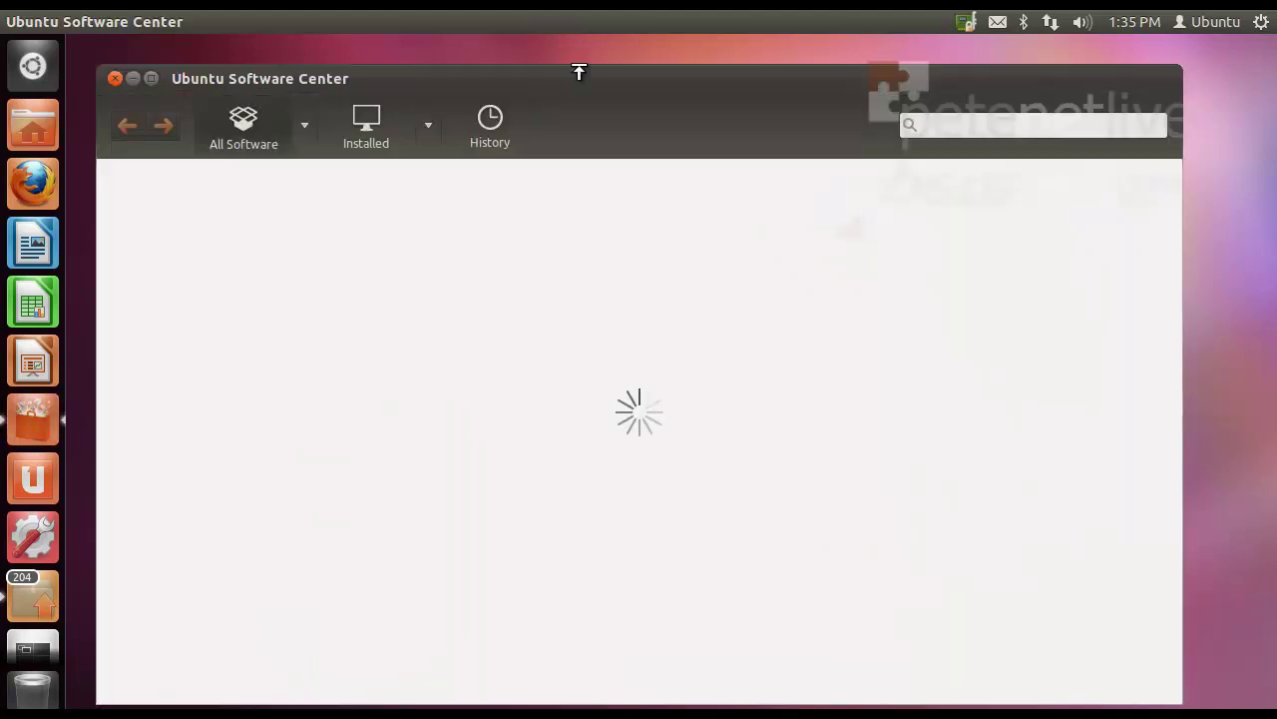
pyautogui.moveTo(592, 83); pyautogui.dragTo(599, 63)
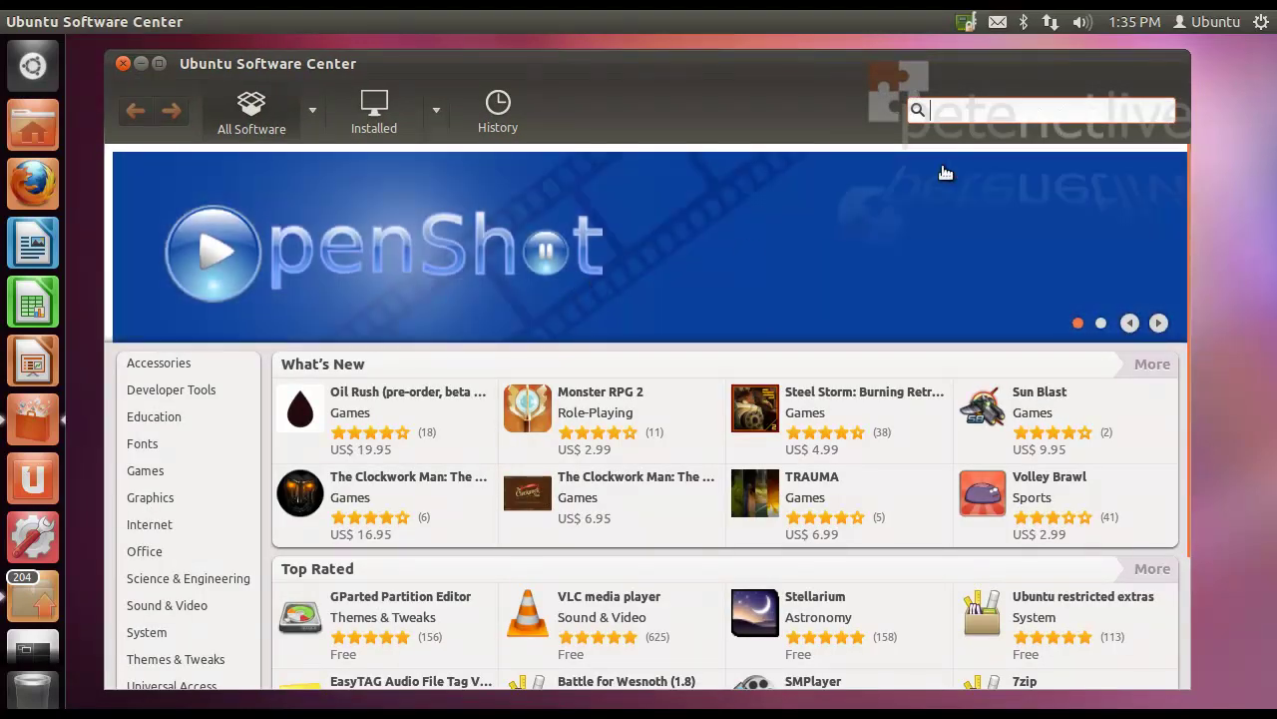
pyautogui.click(953, 105)
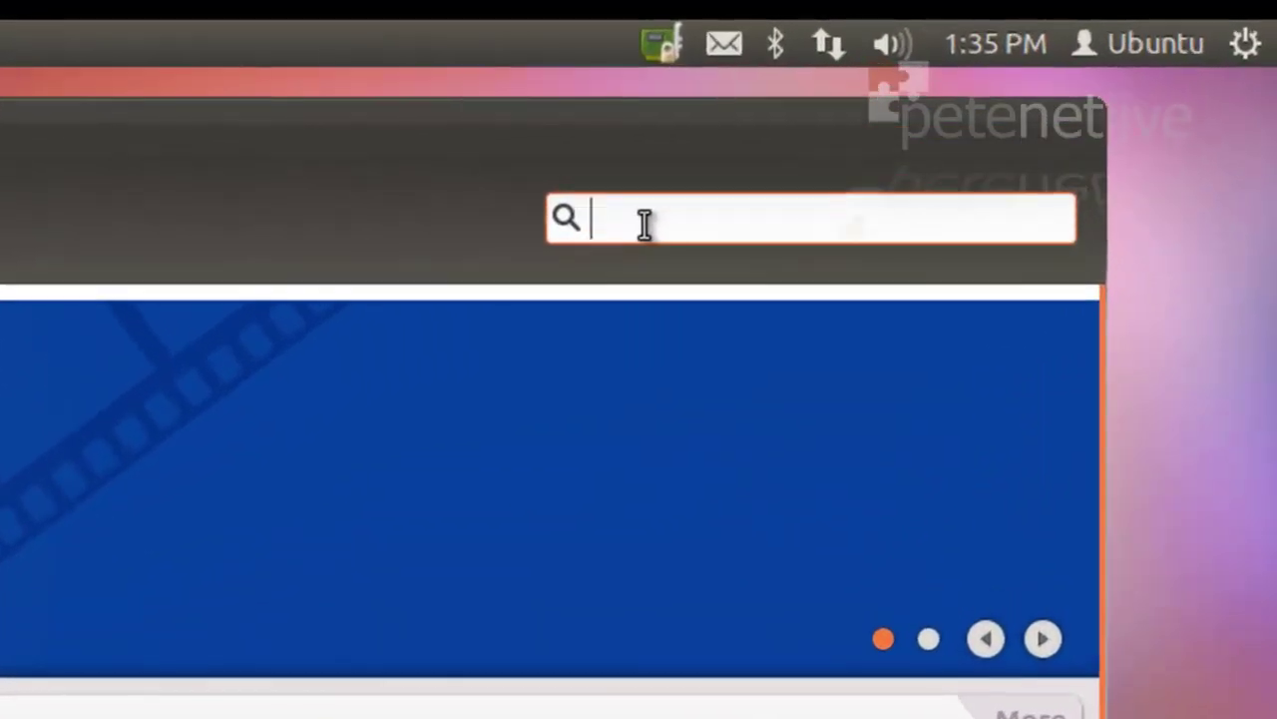
pyautogui.write('evoluti')
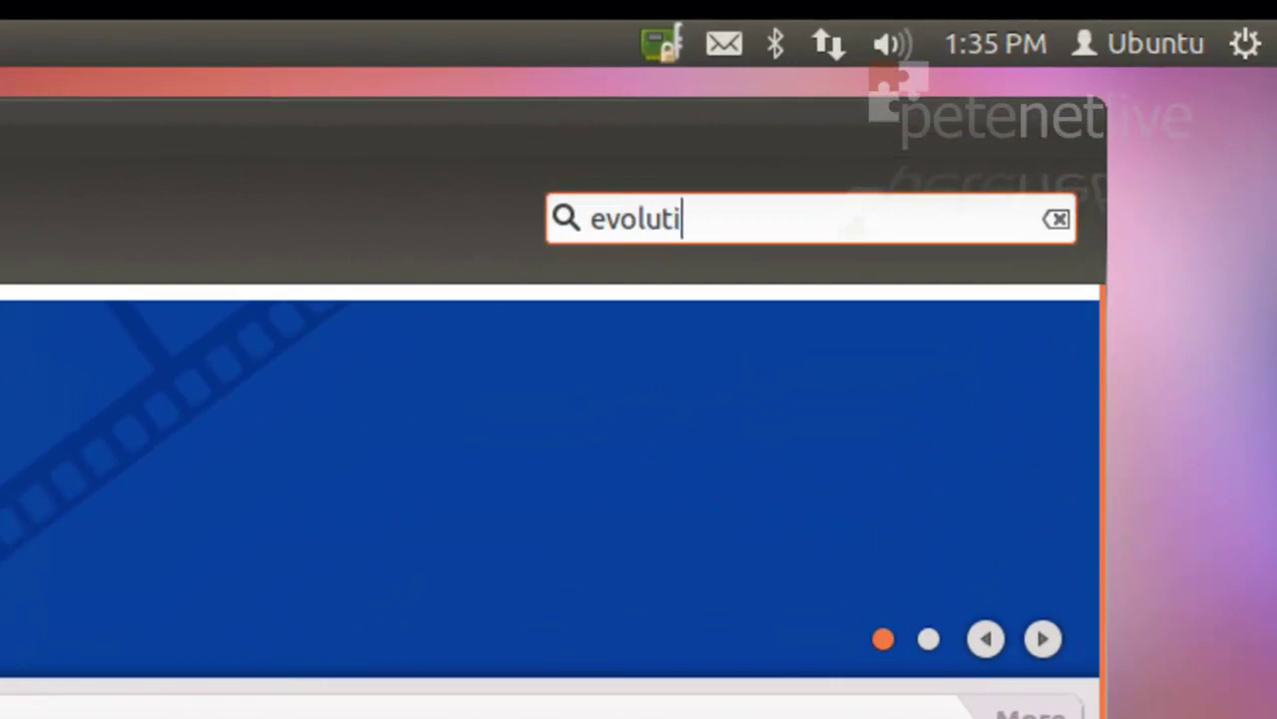
pyautogui.write('on')
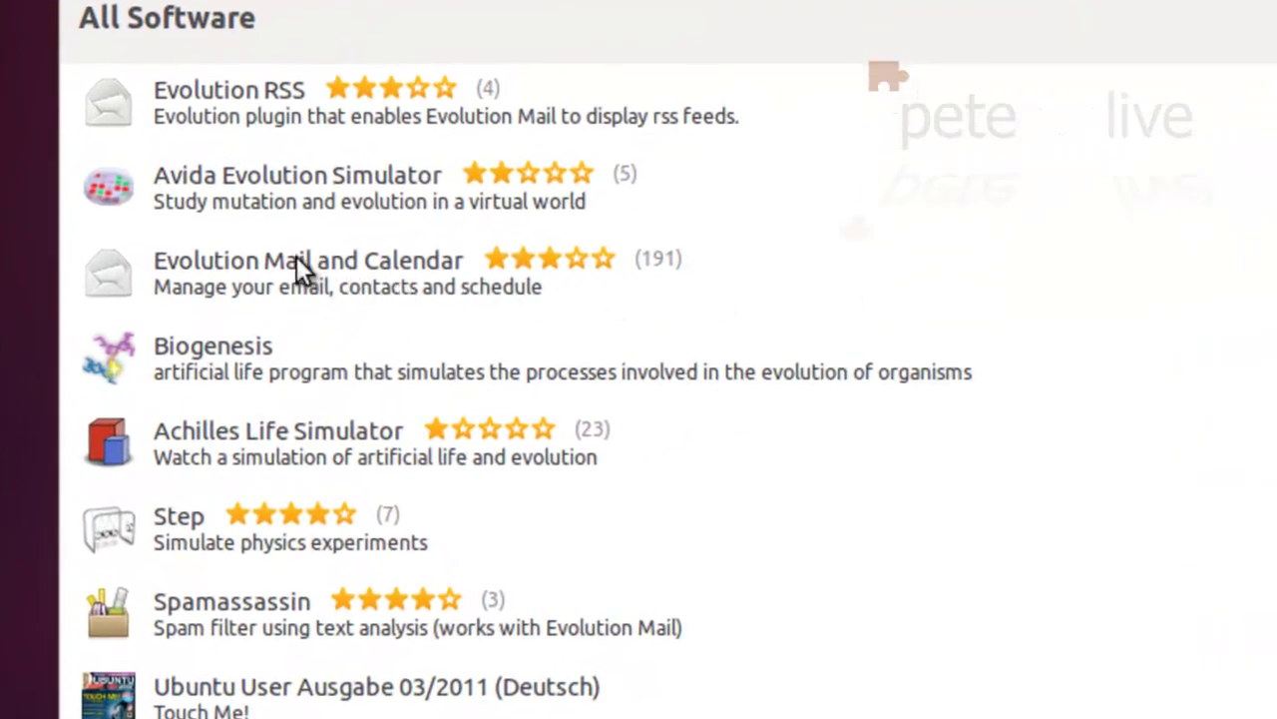
pyautogui.click(296, 254)
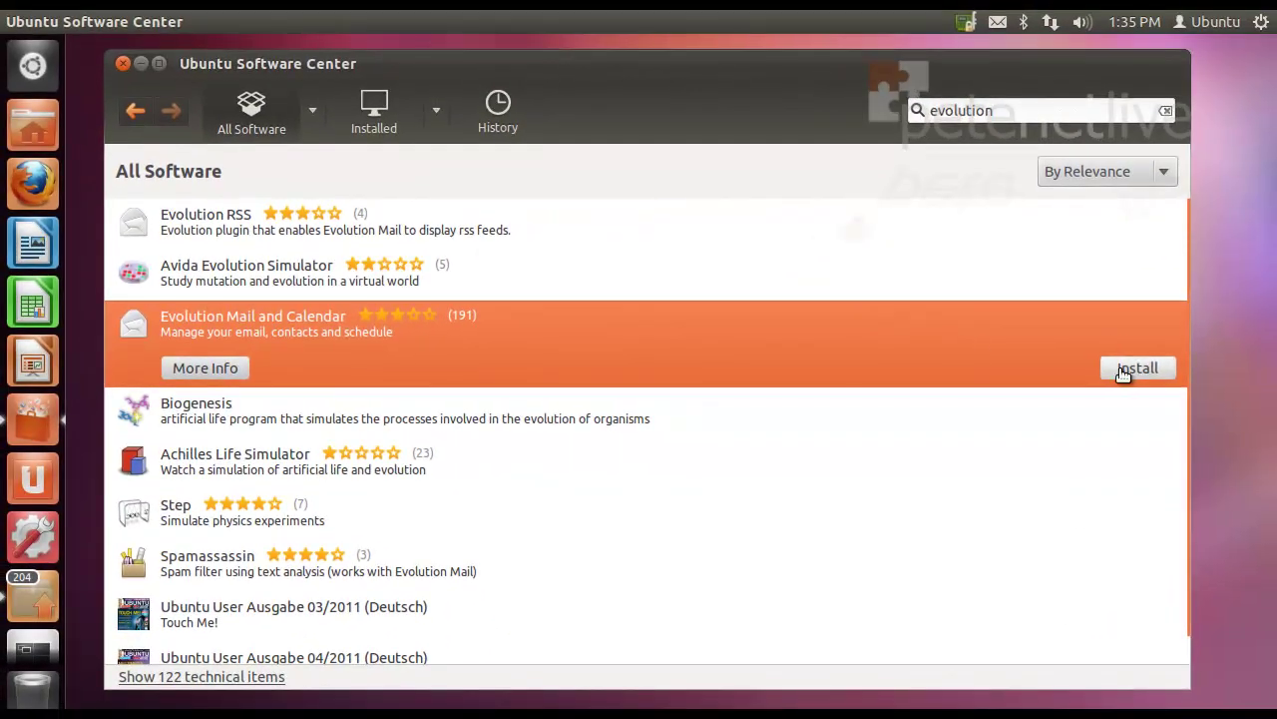
# Step: Install Evolution Mail and Calendar, authorising it with the administrator password
pyautogui.click(1123, 371)
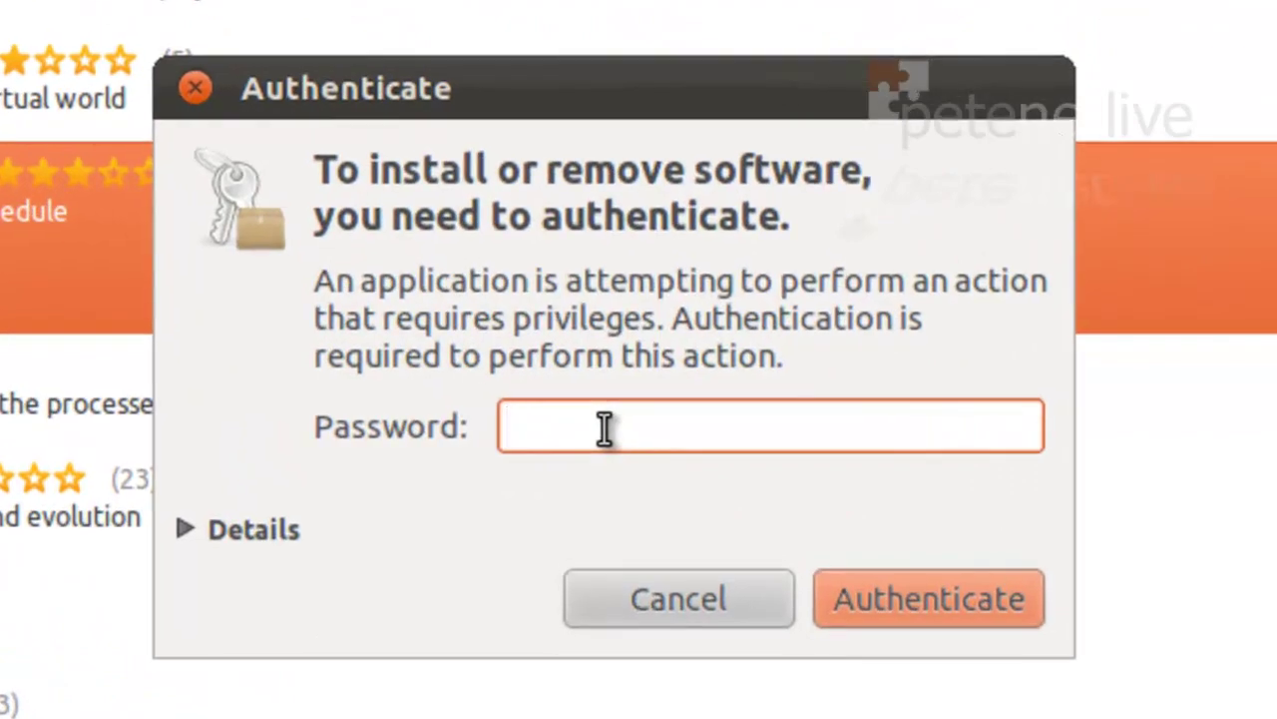
pyautogui.write('********')
pyautogui.press('Return')
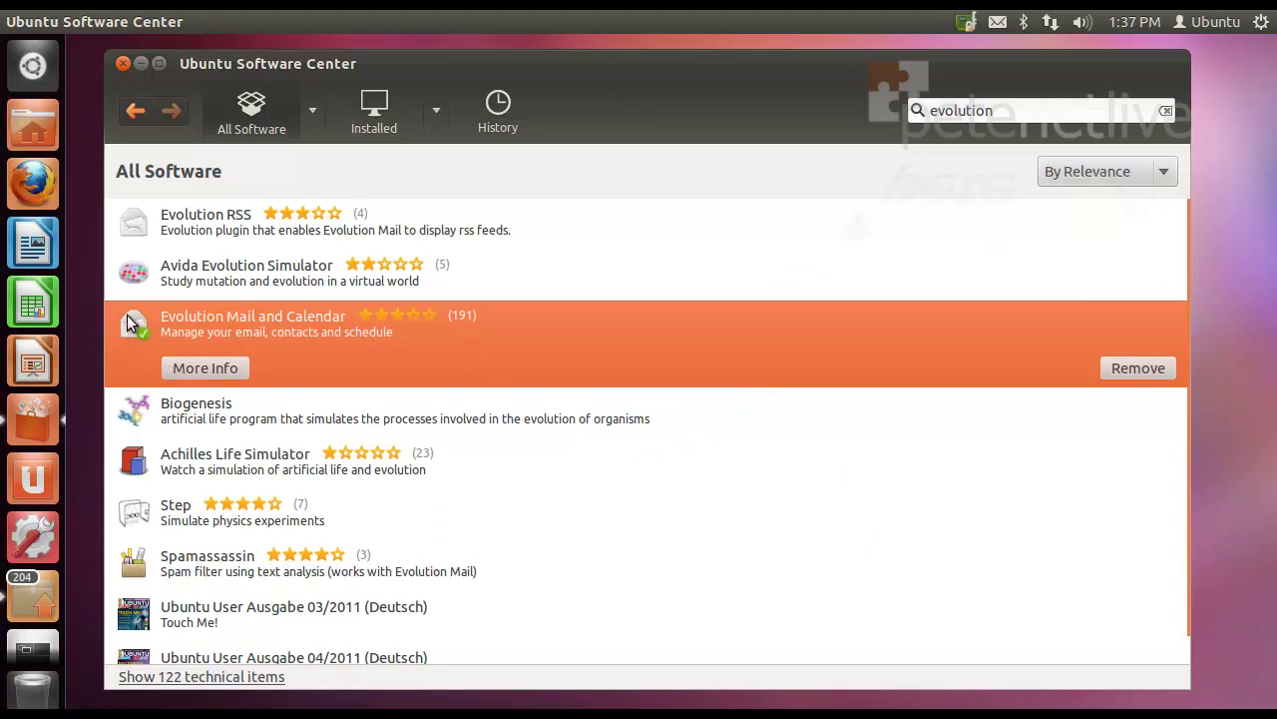
# Step: Search 'evolution exchange mapi' and install the evolution-mapi Exchange support package
pyautogui.click(1025, 115)
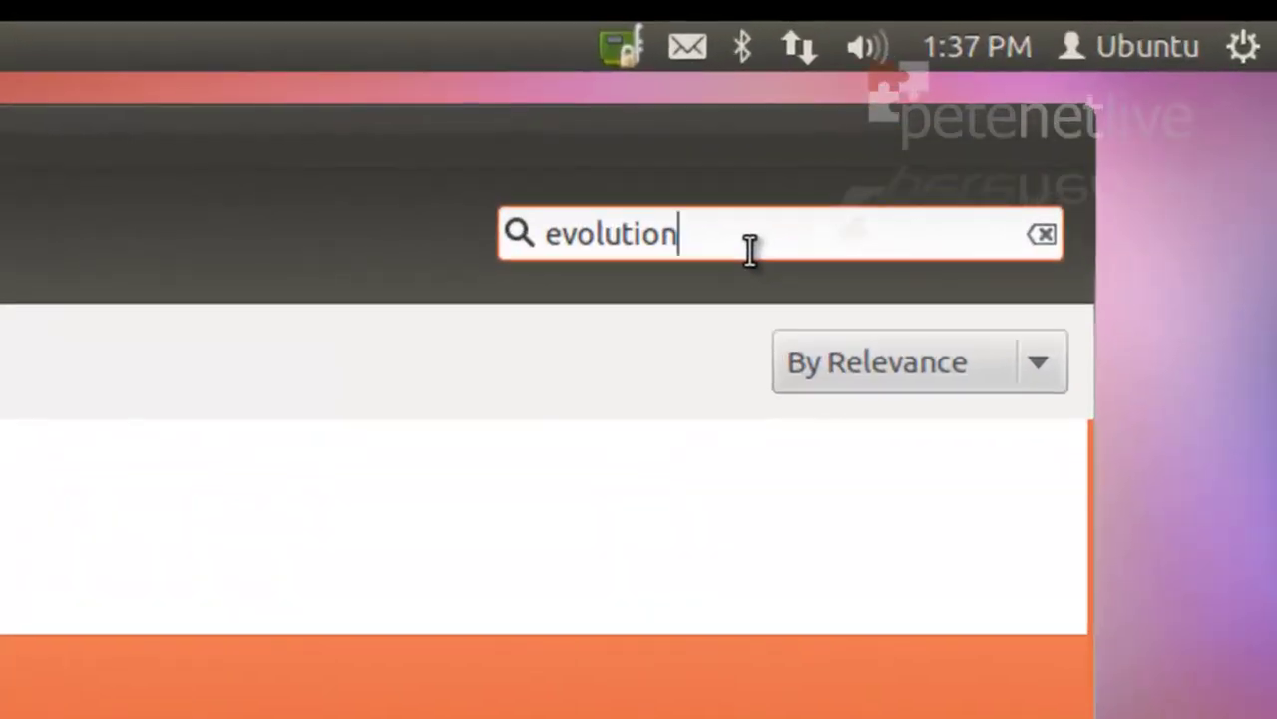
pyautogui.write('e')
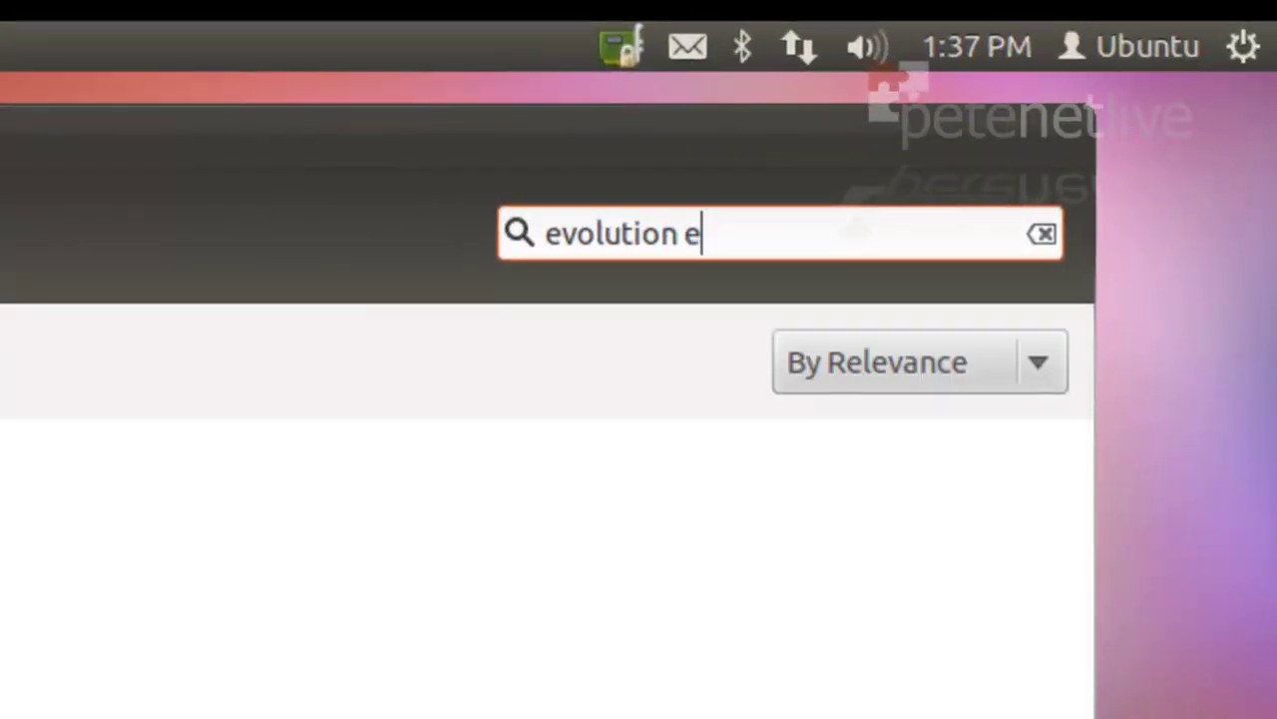
pyautogui.write('xchang')
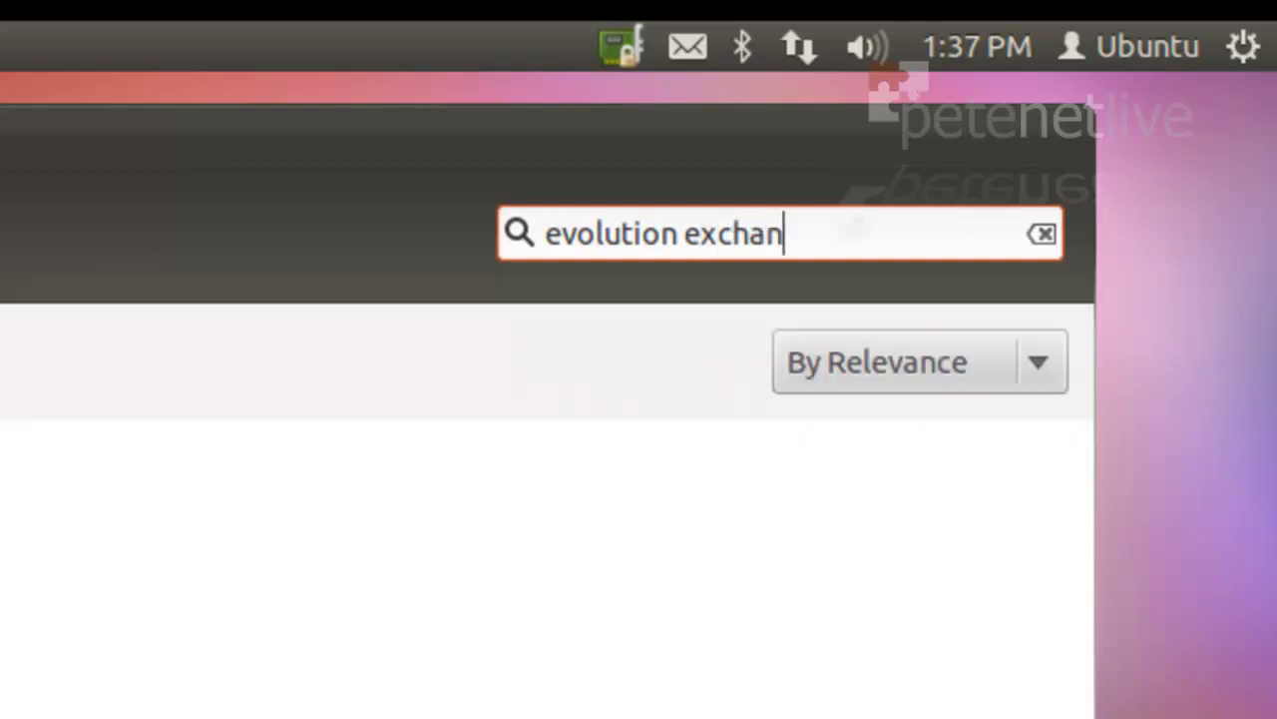
pyautogui.write('e mapi')
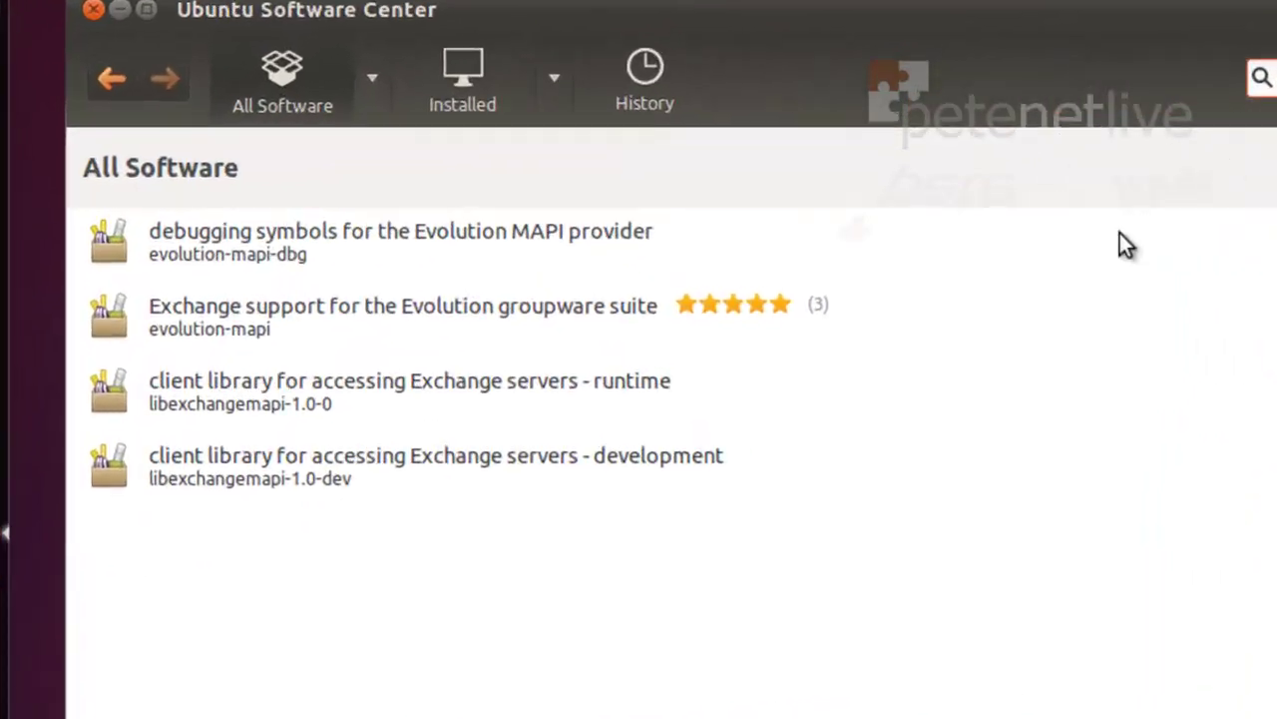
pyautogui.click(255, 338)
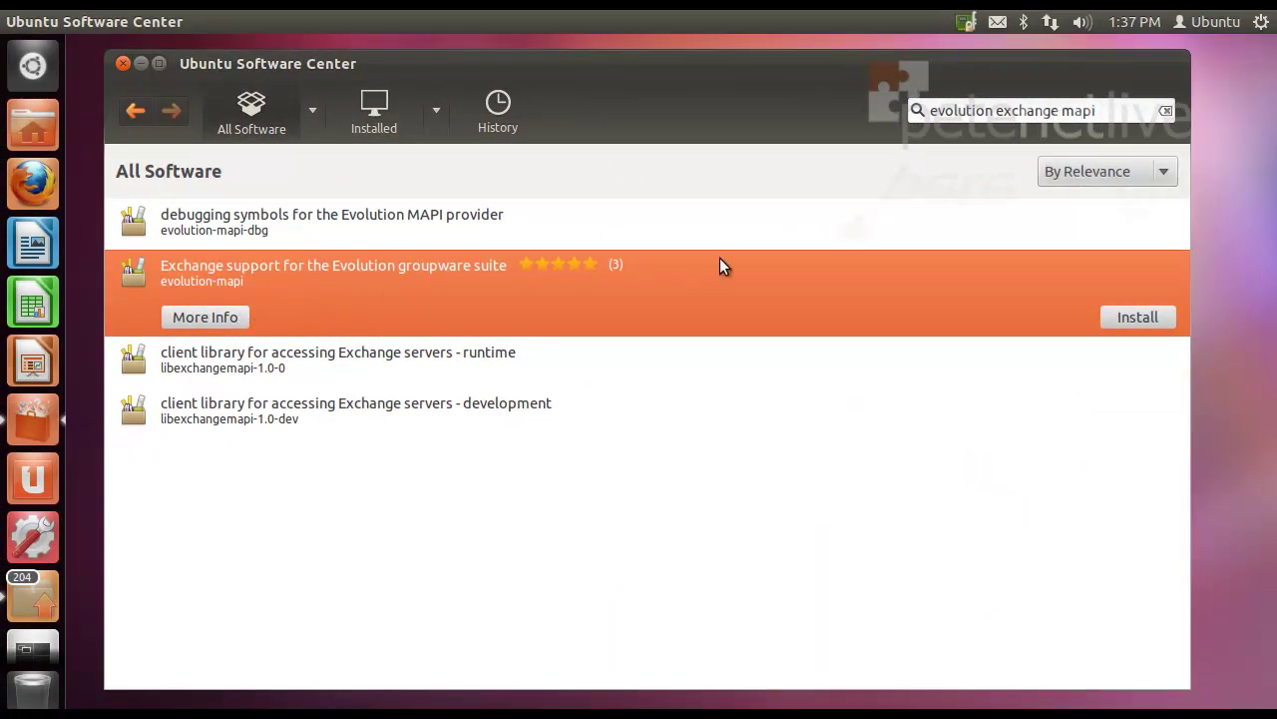
pyautogui.click(1136, 320)
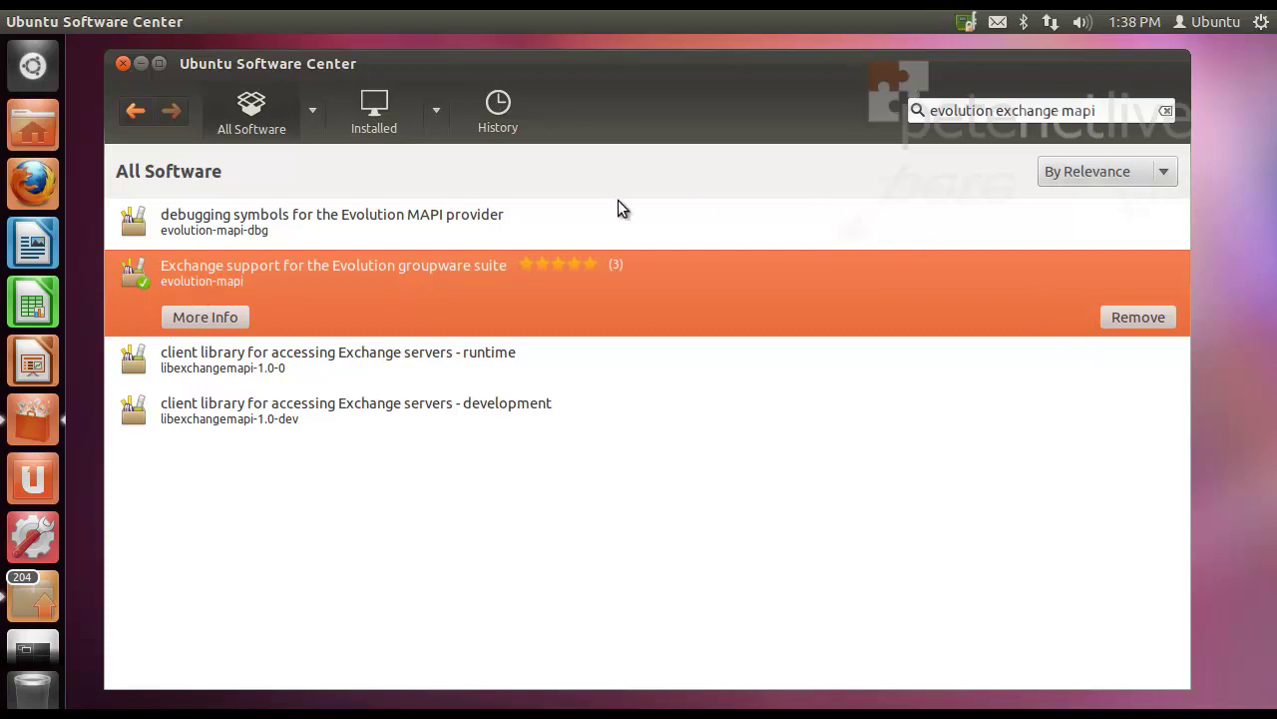
# Step: Close the Ubuntu Software Center window
pyautogui.click(123, 64)
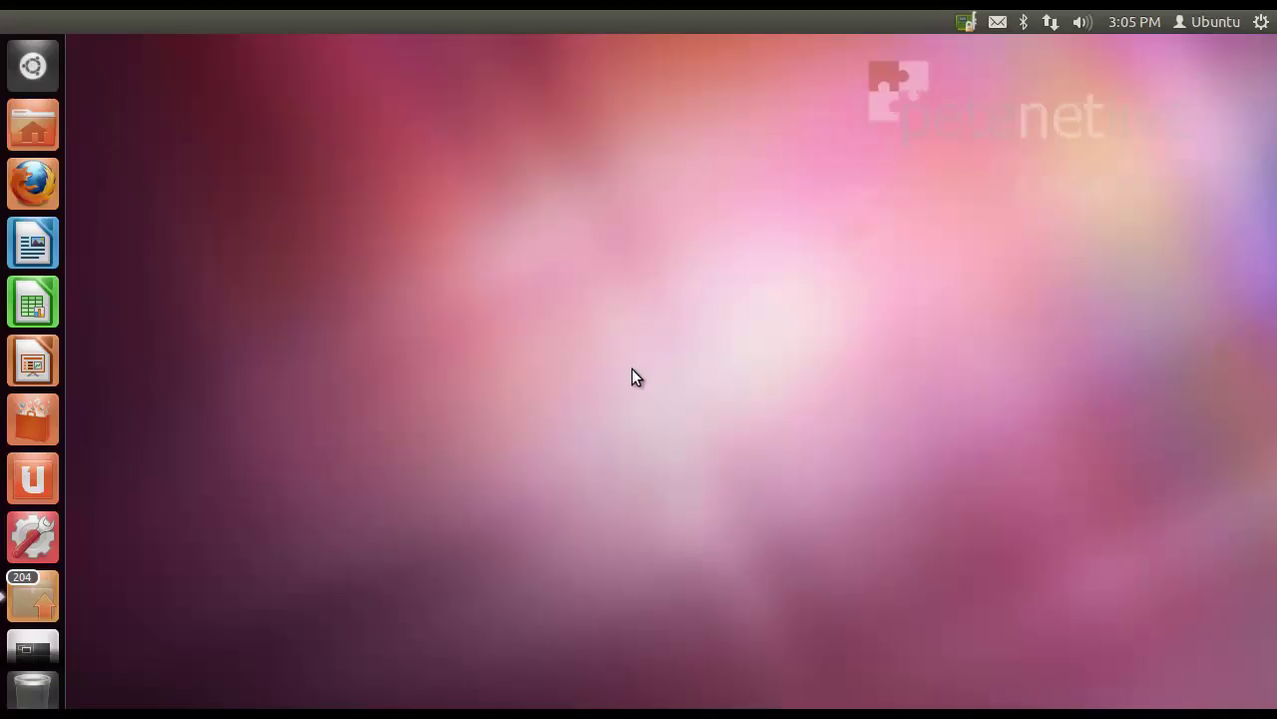
# Step: Launch Evolution Mail and Calendar from a Dash search for 'evolution'
pyautogui.click(33, 68)
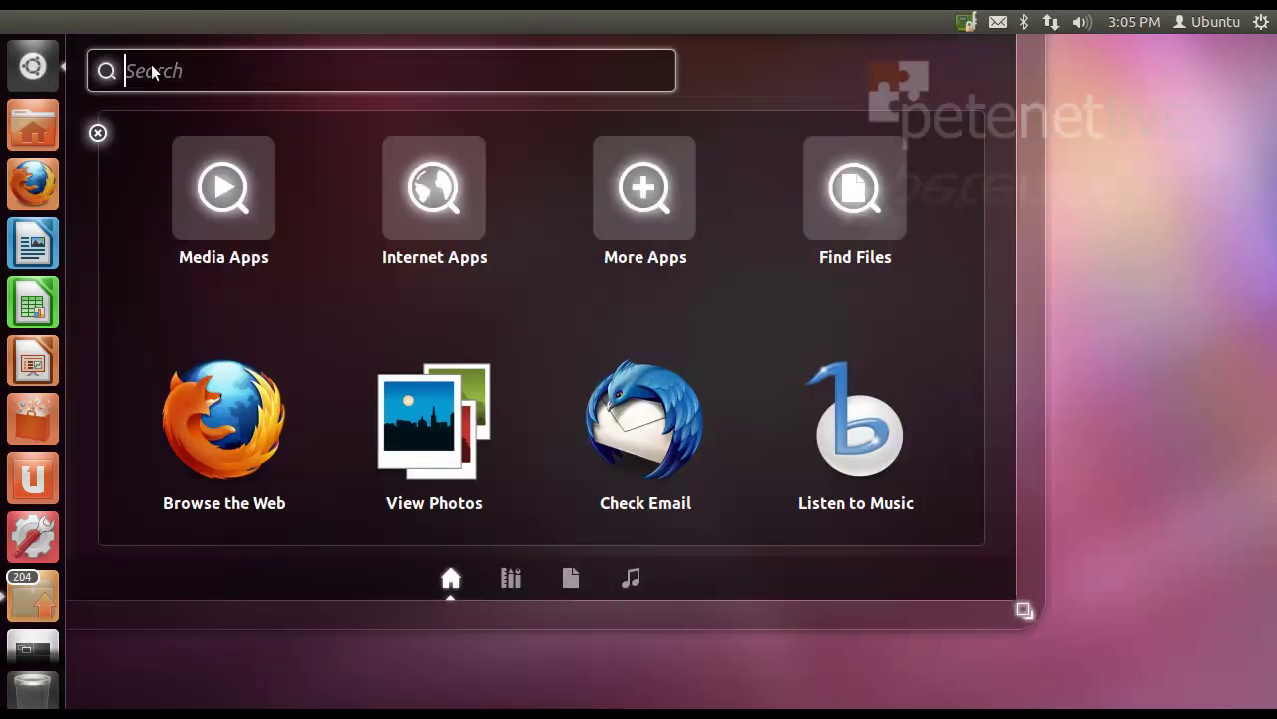
pyautogui.write('evol')
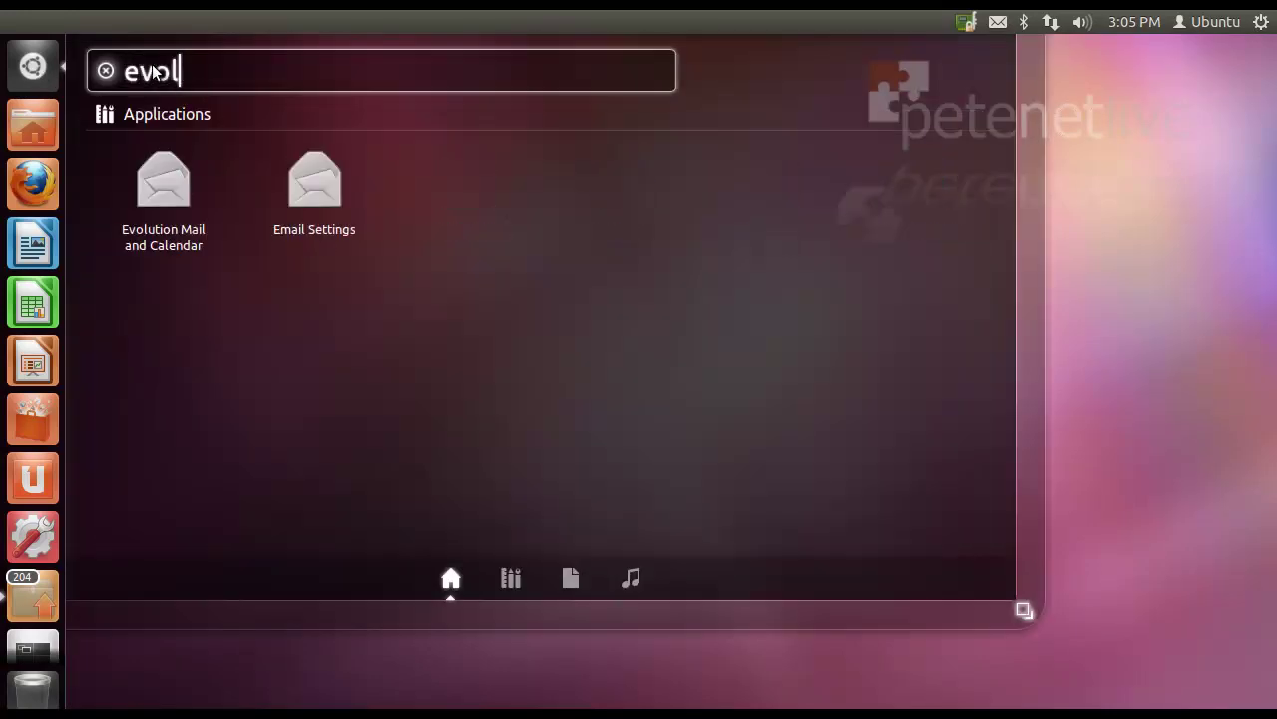
pyautogui.write('ution')
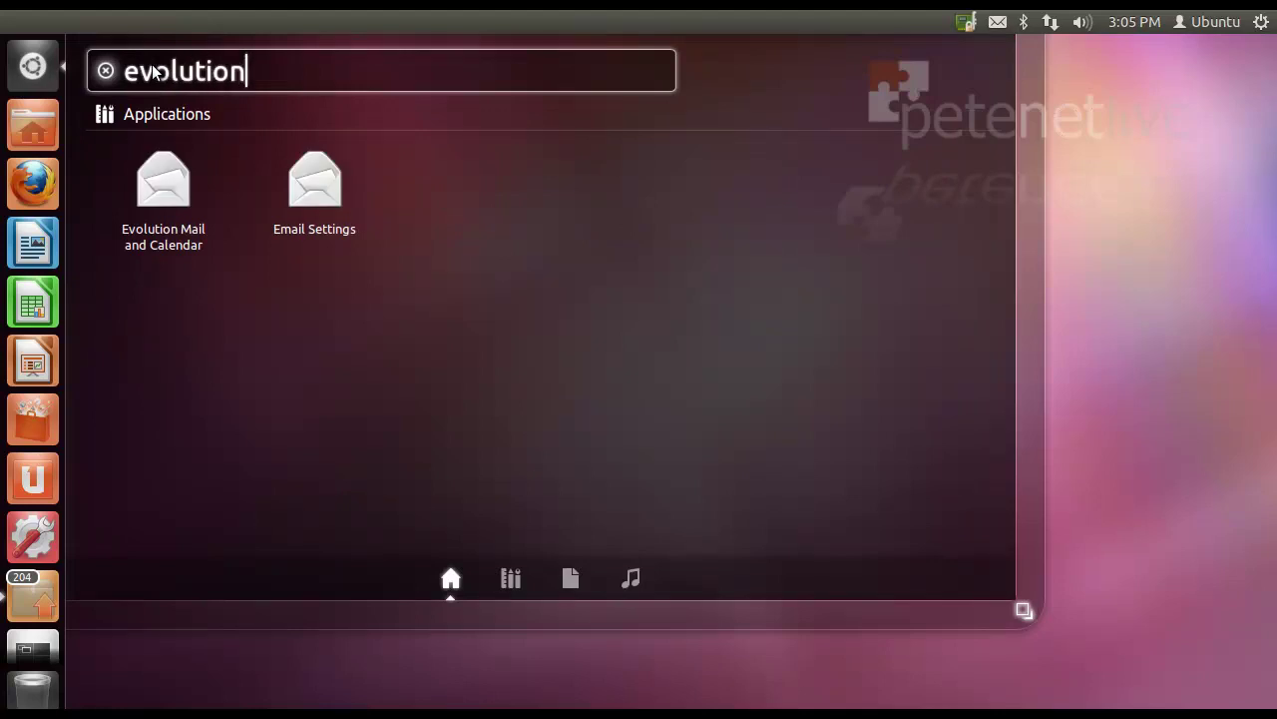
pyautogui.click(170, 201)
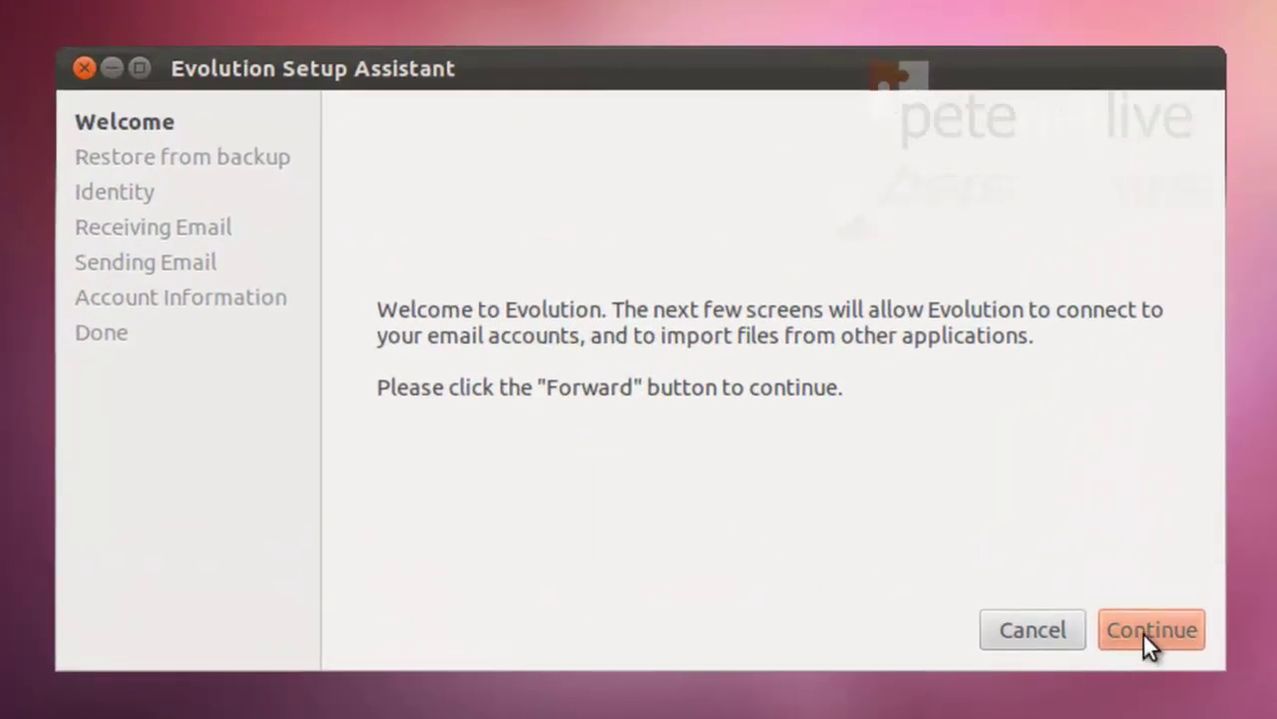
# Step: Skip the welcome and restore pages, then enter the user's full name and e-mail address
pyautogui.click(970, 563)
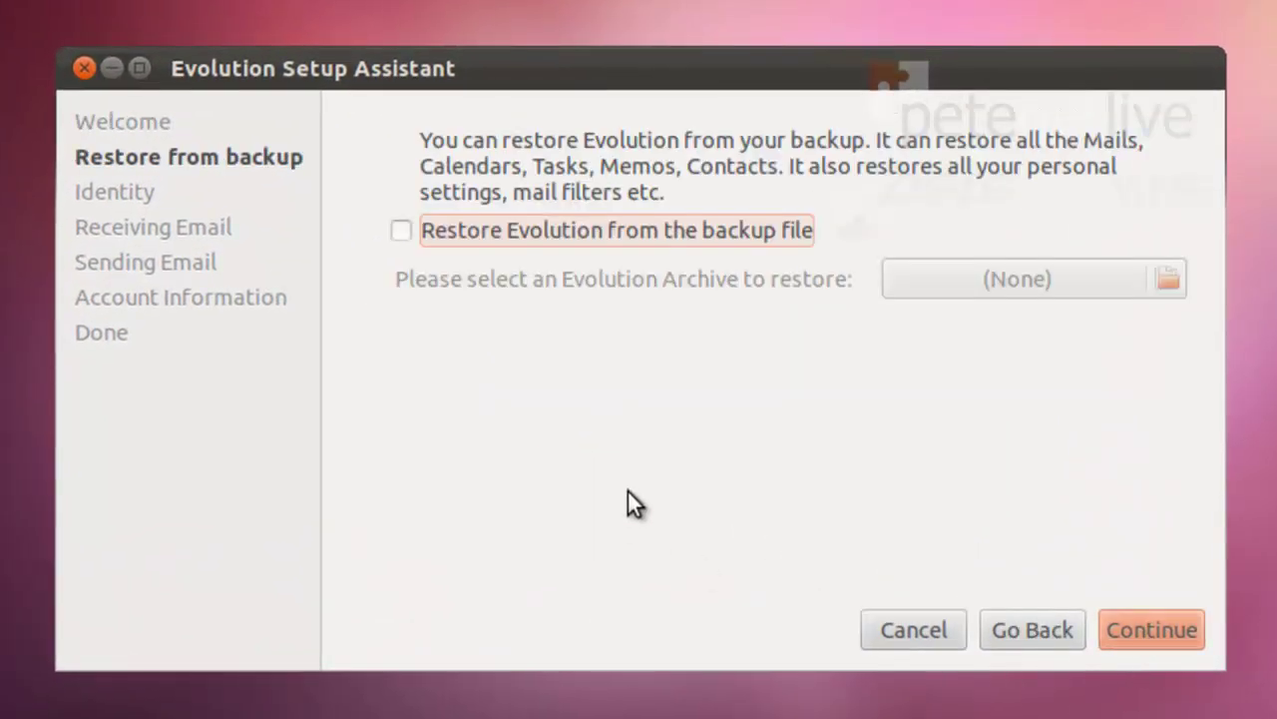
pyautogui.click(1151, 630)
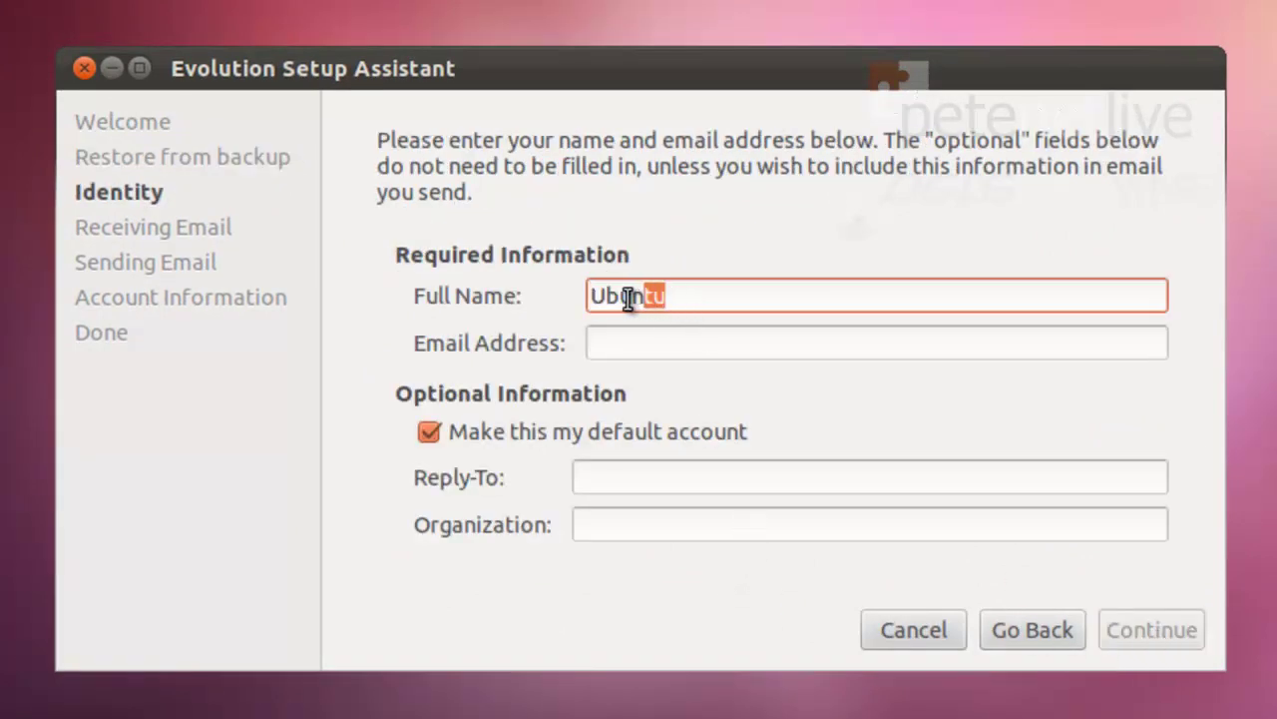
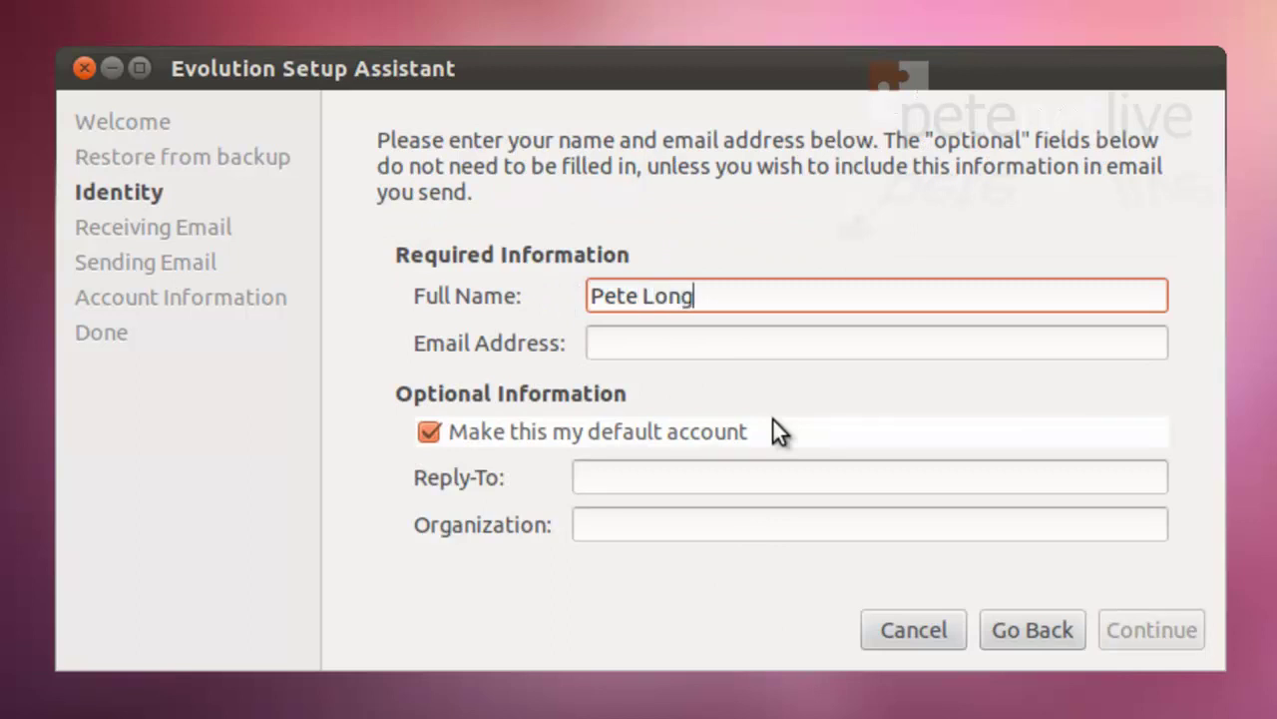
pyautogui.press('Tab')
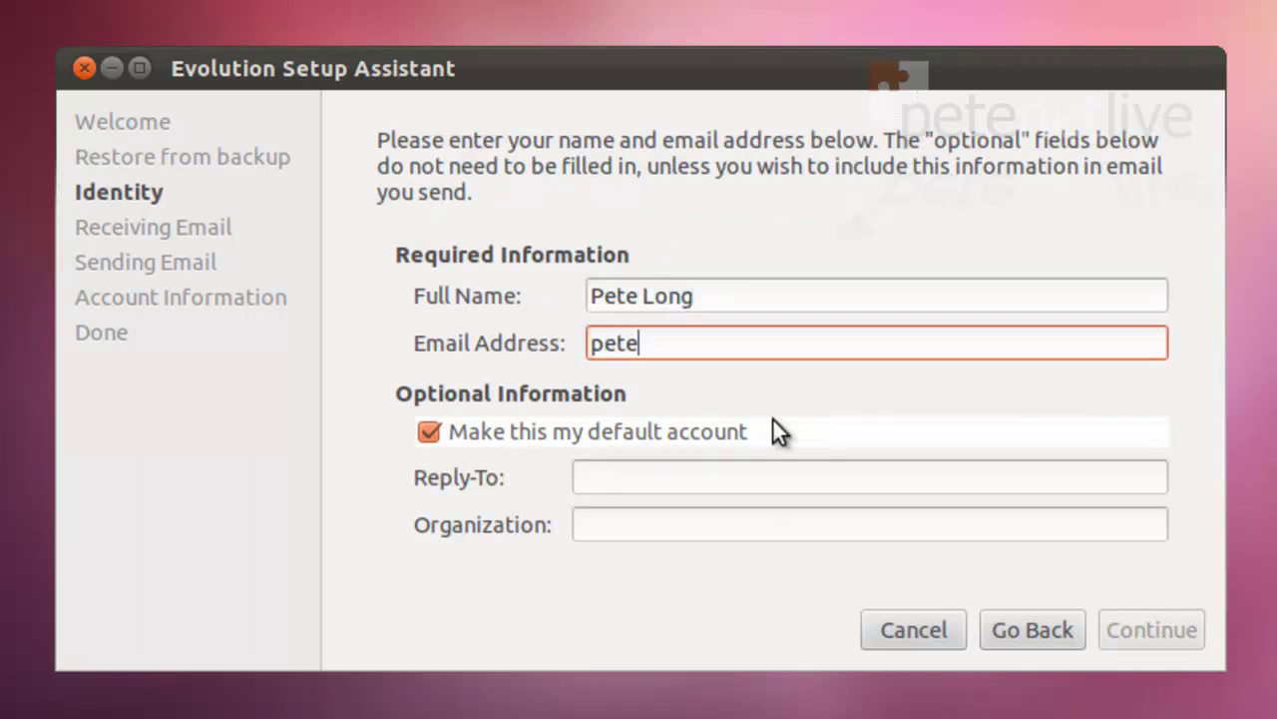
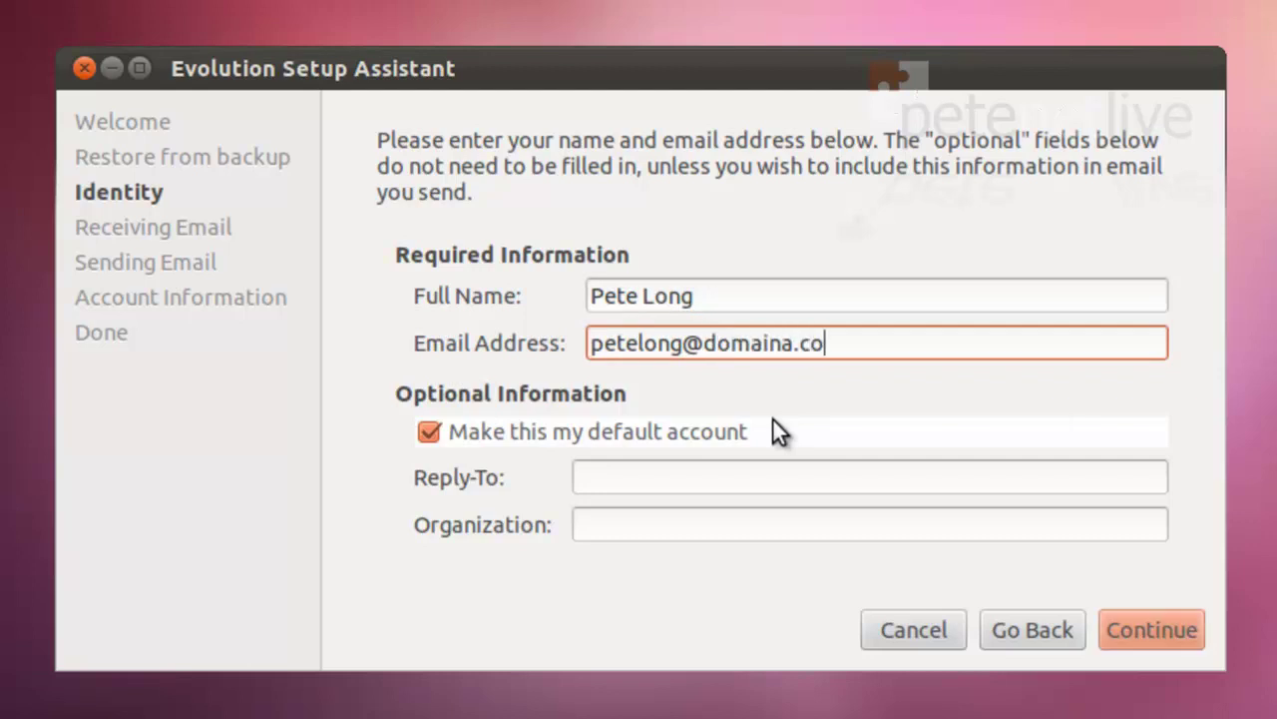
# Step: Set incoming mail to Exchange MAPI on 172.16.254.203 with the account user name and domain domaina.com
pyautogui.click(1151, 630)
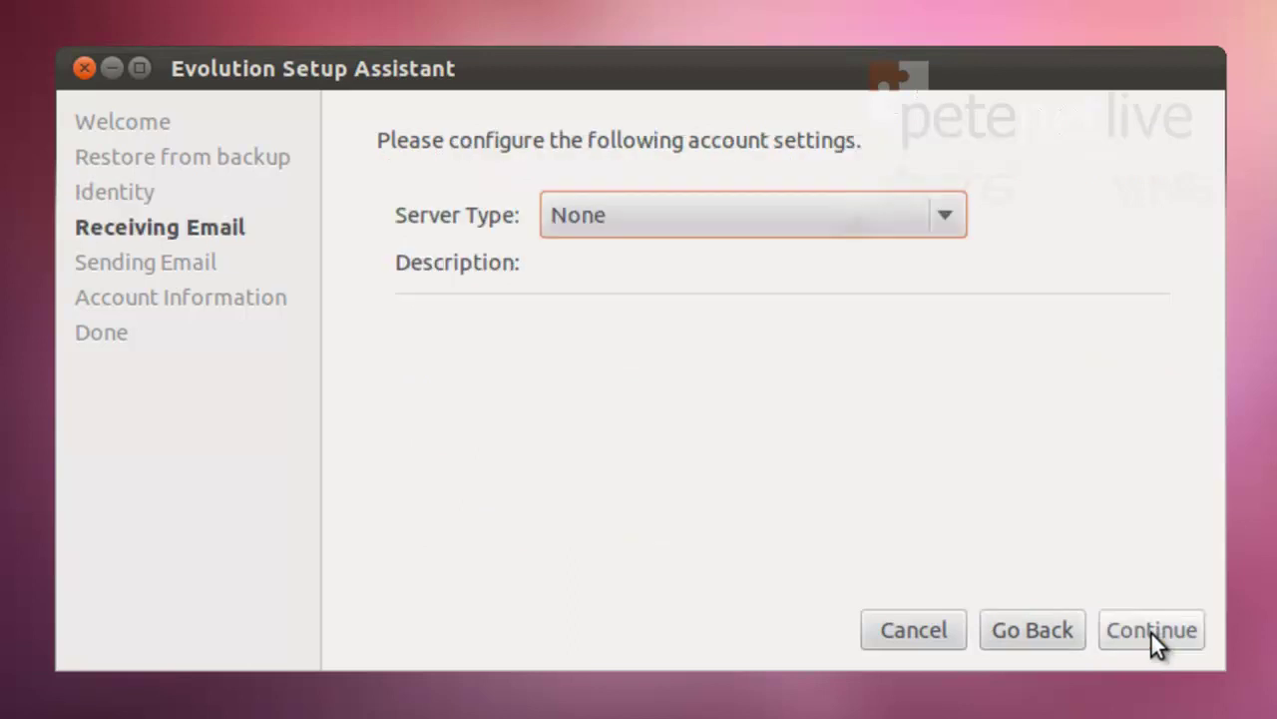
pyautogui.click(728, 211)
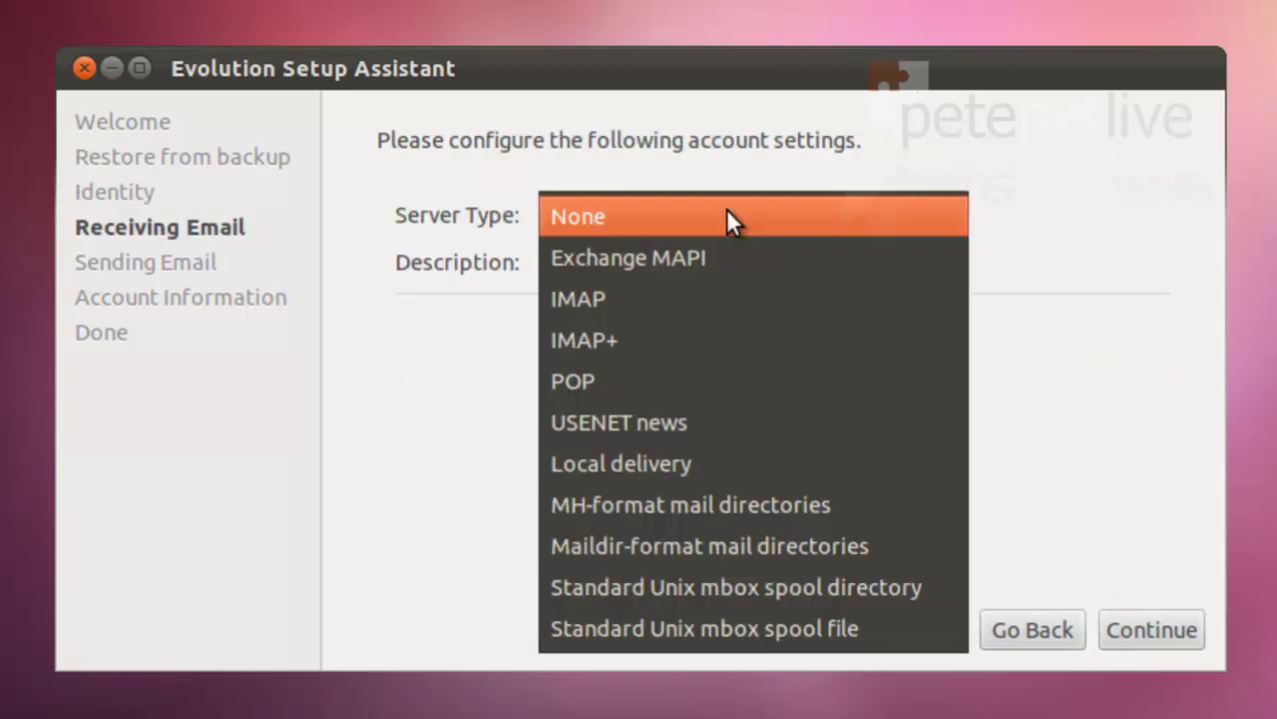
pyautogui.click(685, 251)
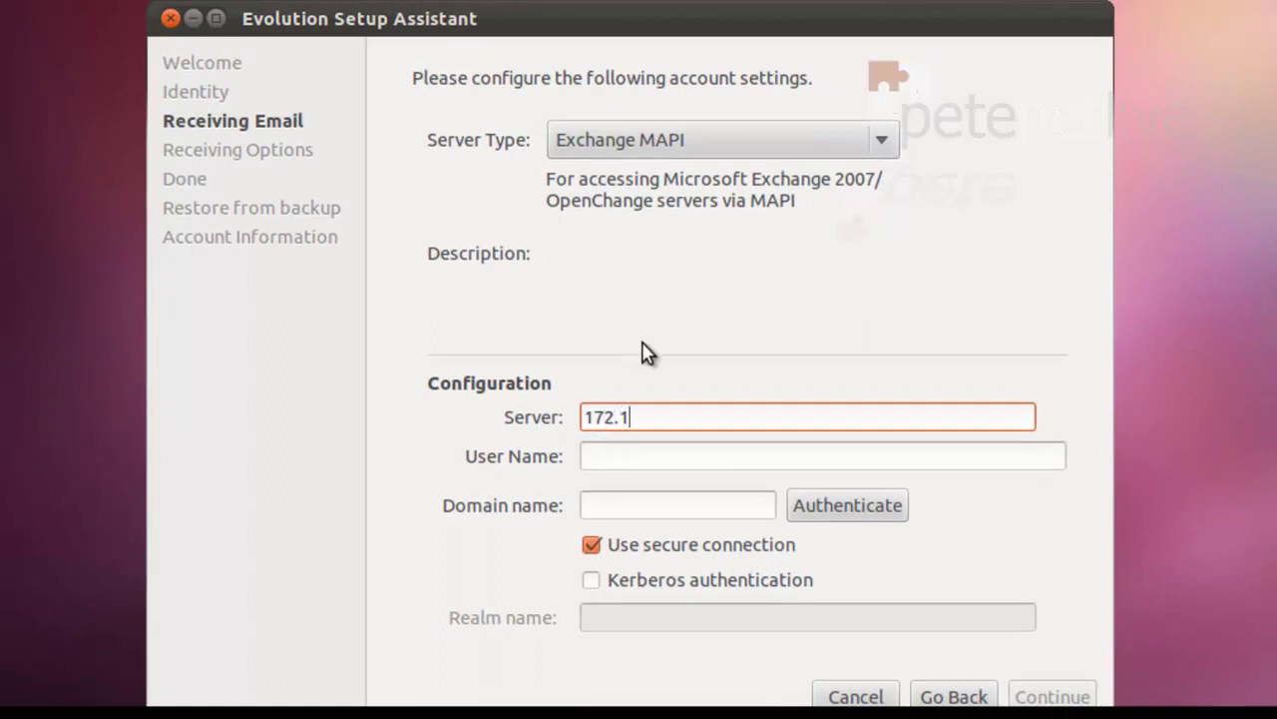
pyautogui.write('6.254.203')
pyautogui.click(635, 457)
pyautogui.click(605, 507)
pyautogui.write('domaina.com')
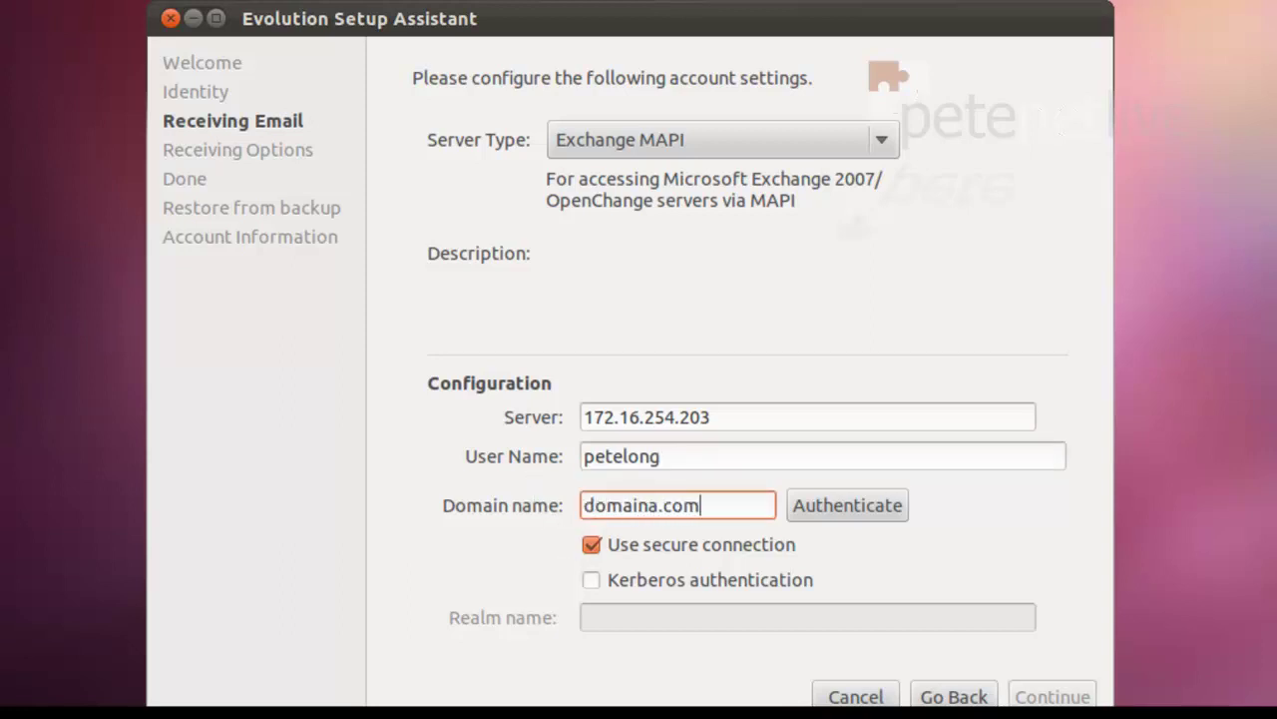
# Step: Authenticate the Exchange account with its password and dismiss the success message
pyautogui.click(836, 511)
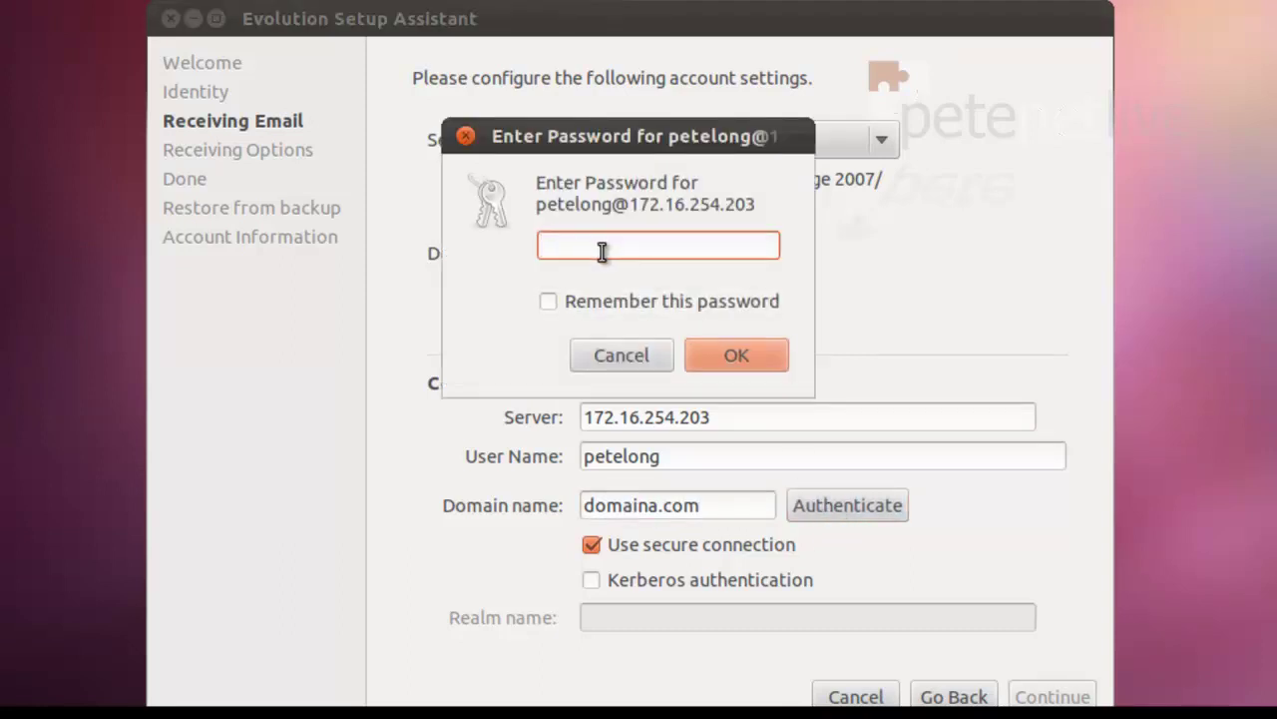
pyautogui.write('pa')
pyautogui.click(729, 356)
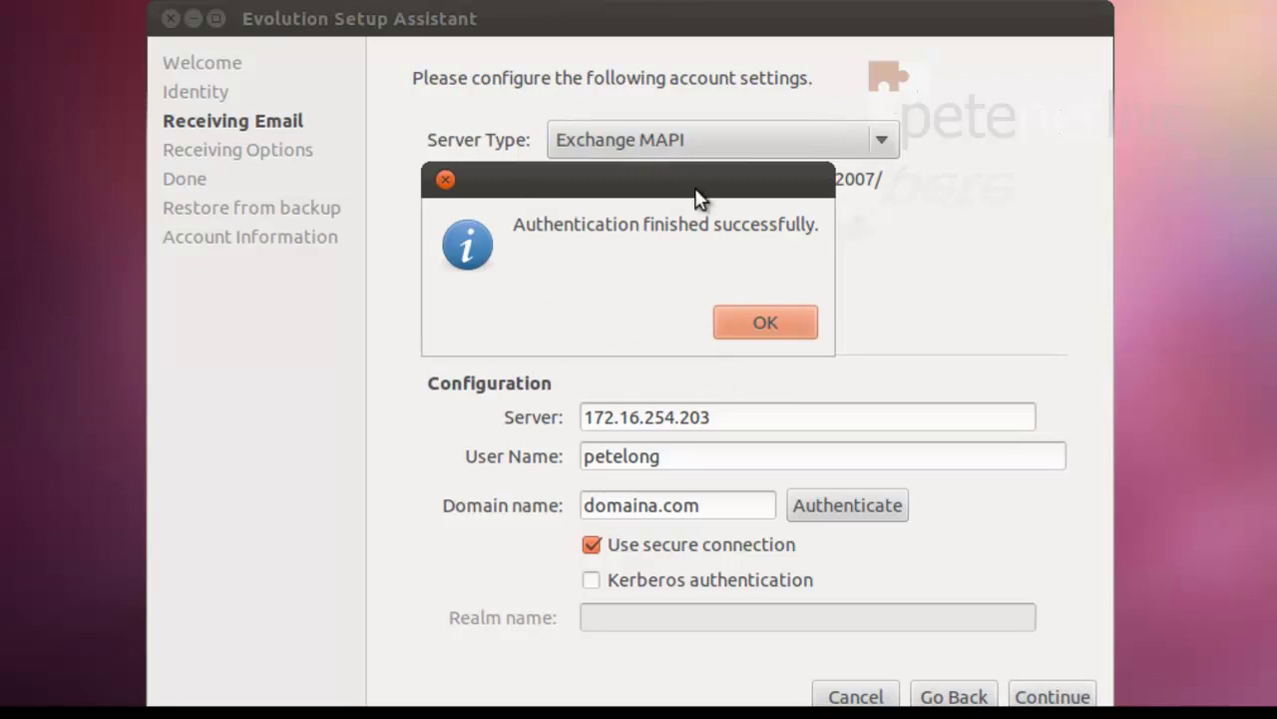
pyautogui.click(777, 319)
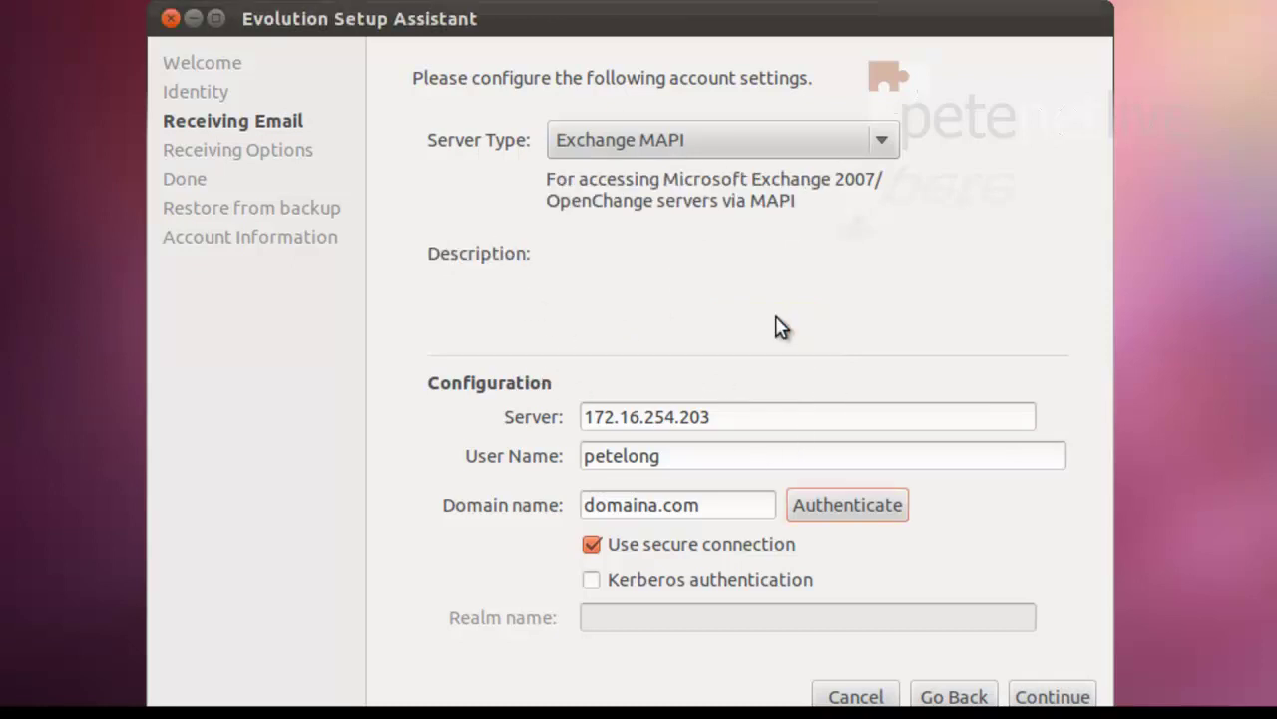
# Step: Check all folders for new mail every 2 minutes and keep a locally synchronized copy
pyautogui.click(1052, 696)
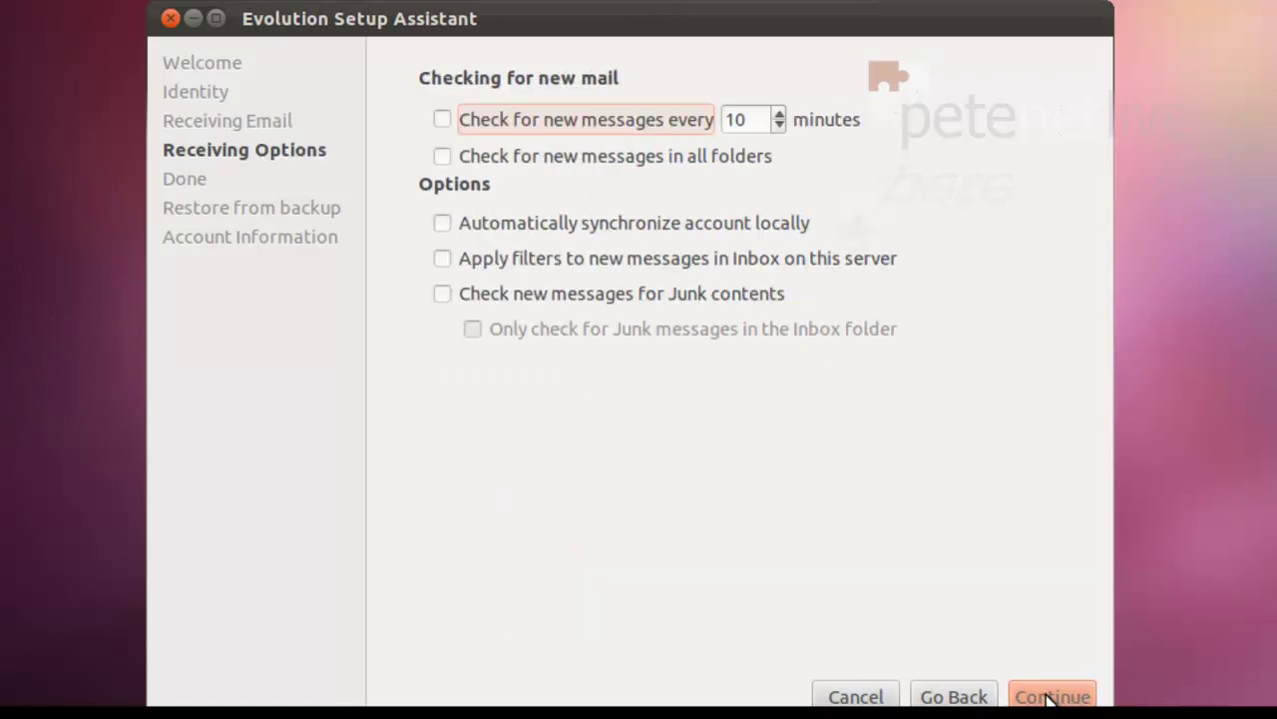
pyautogui.click(440, 120)
pyautogui.moveTo(763, 118); pyautogui.dragTo(720, 133)
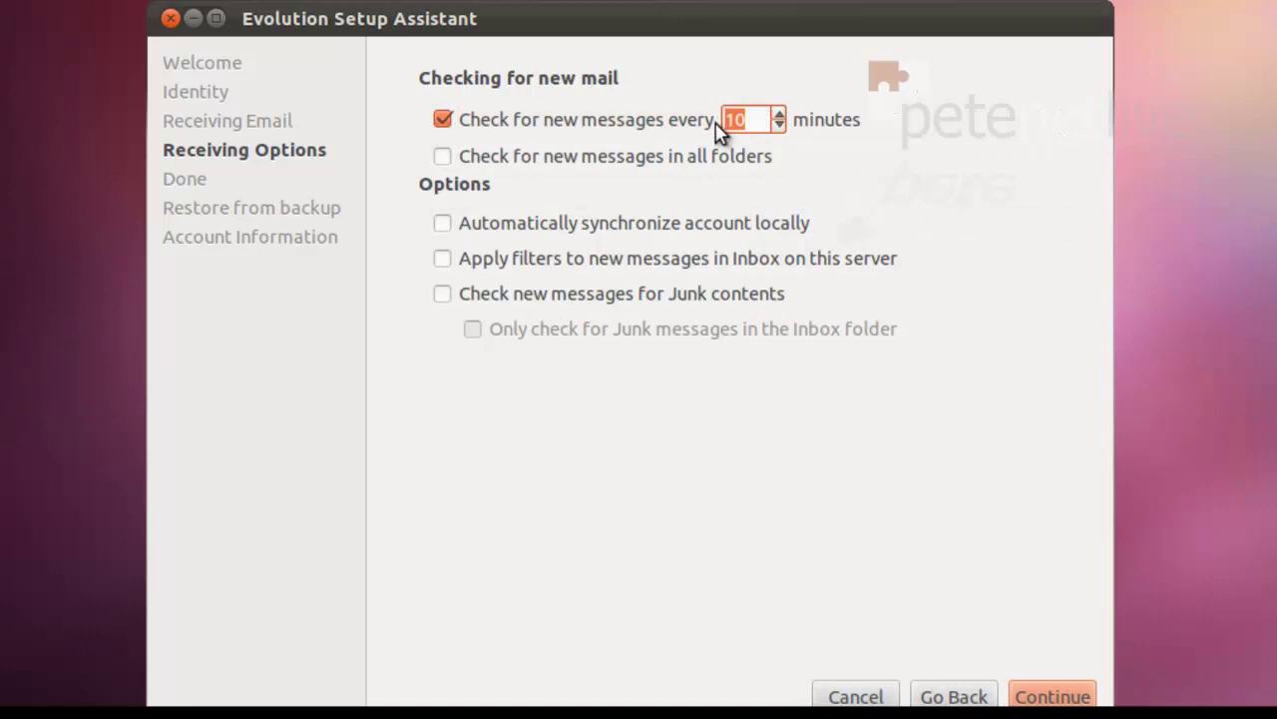
pyautogui.write('2')
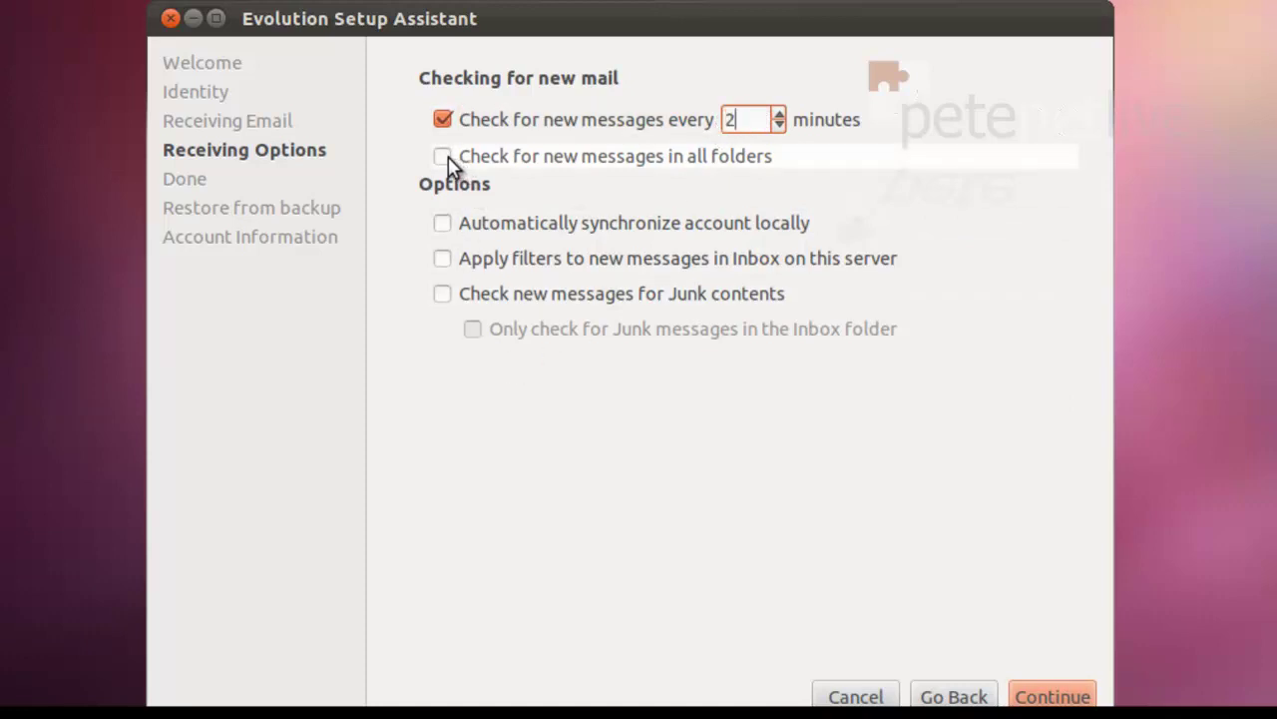
pyautogui.click(443, 158)
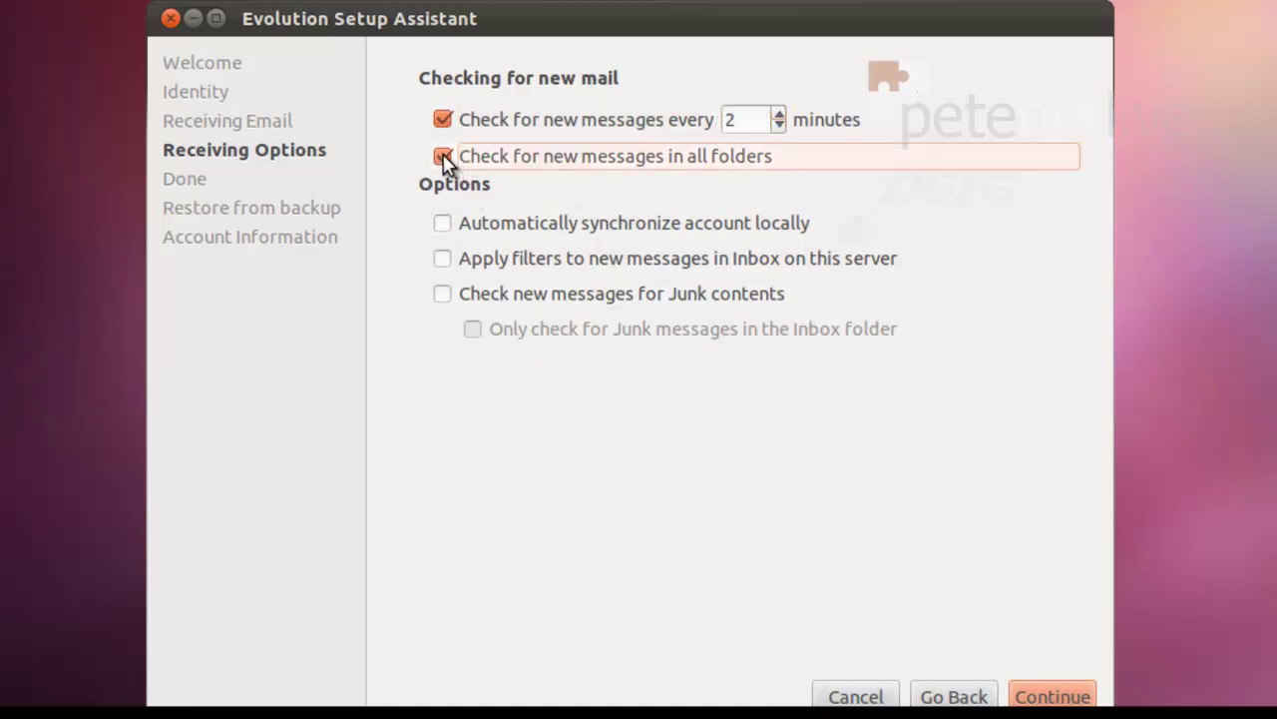
pyautogui.click(442, 222)
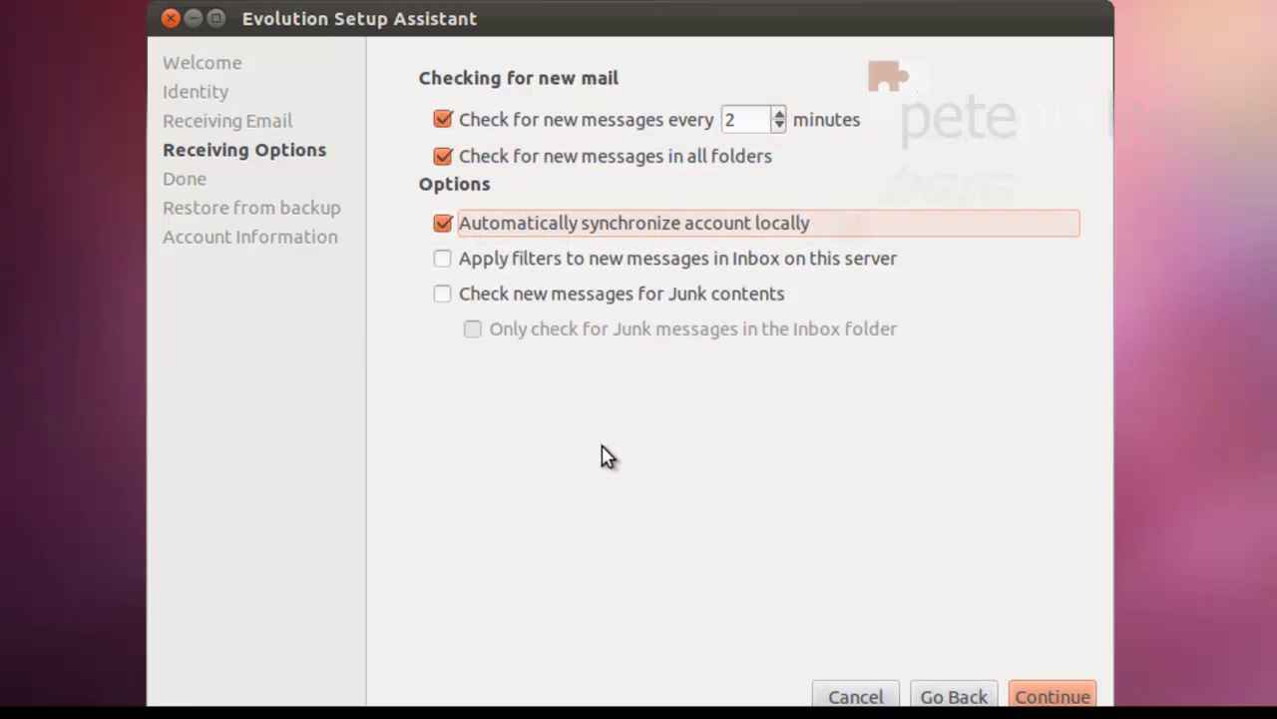
# Step: Accept the default account name and apply the new account settings
pyautogui.click(1054, 695)
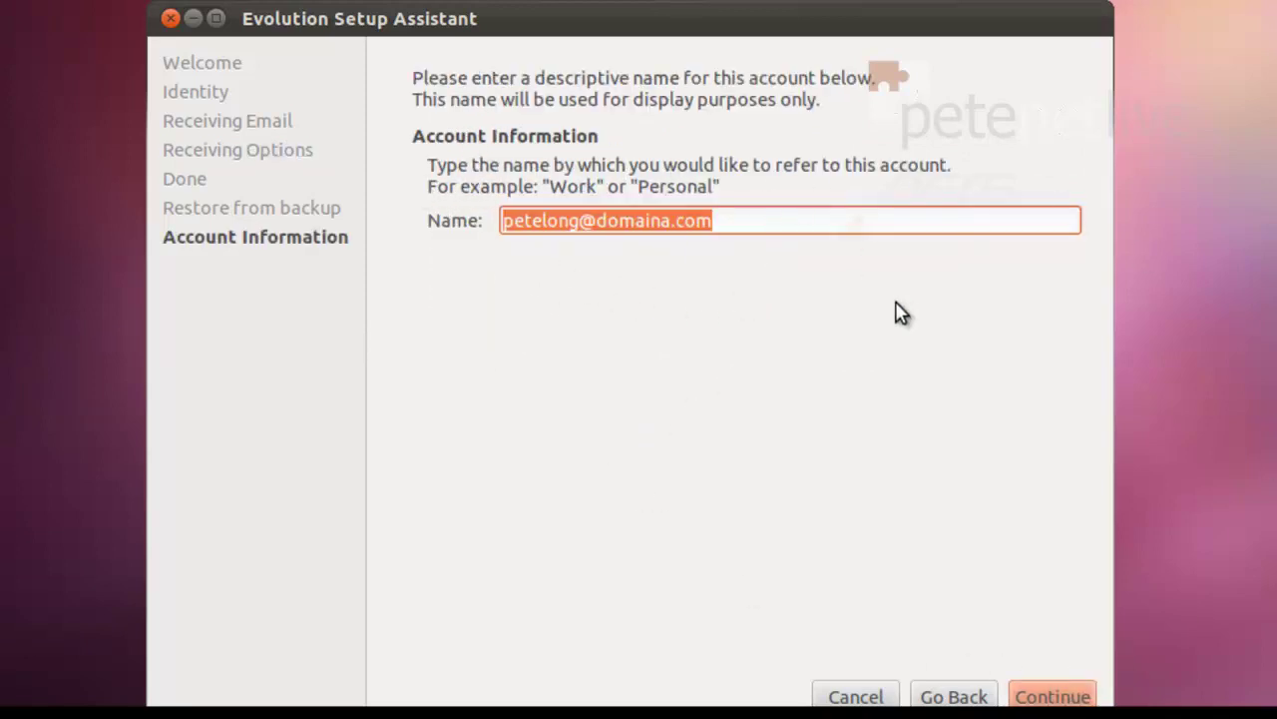
pyautogui.click(1052, 696)
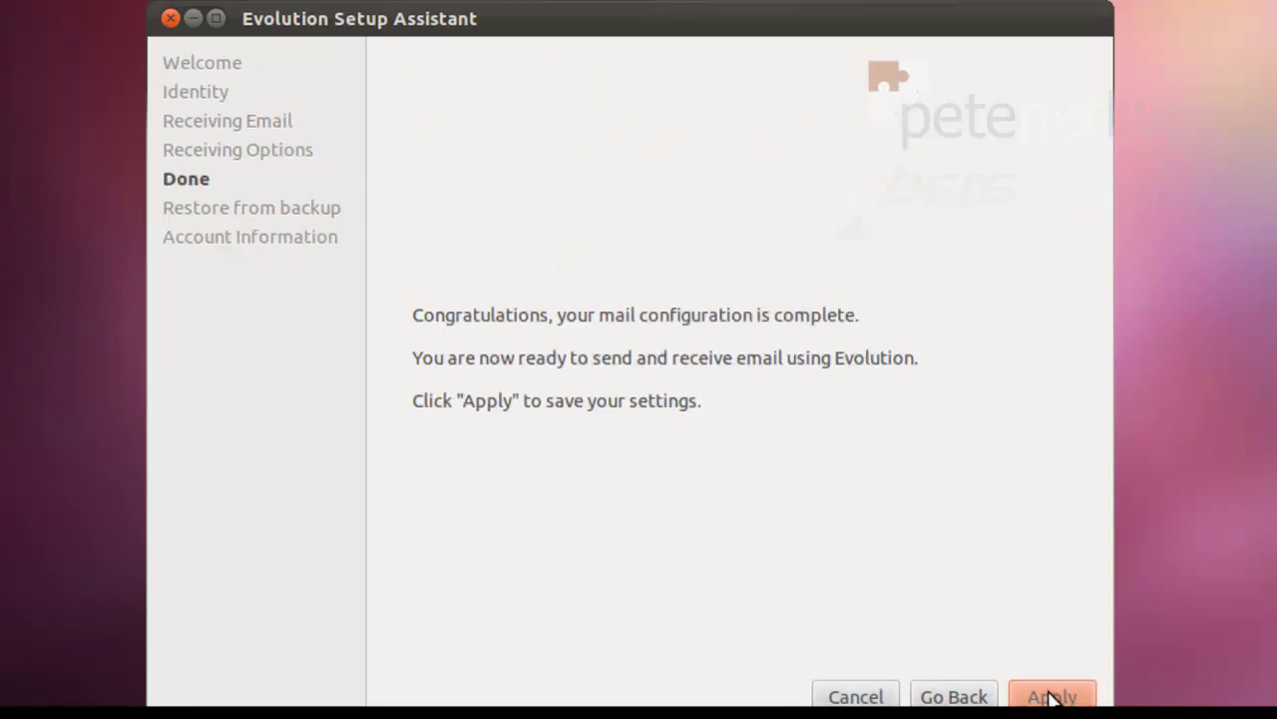
pyautogui.click(1051, 696)
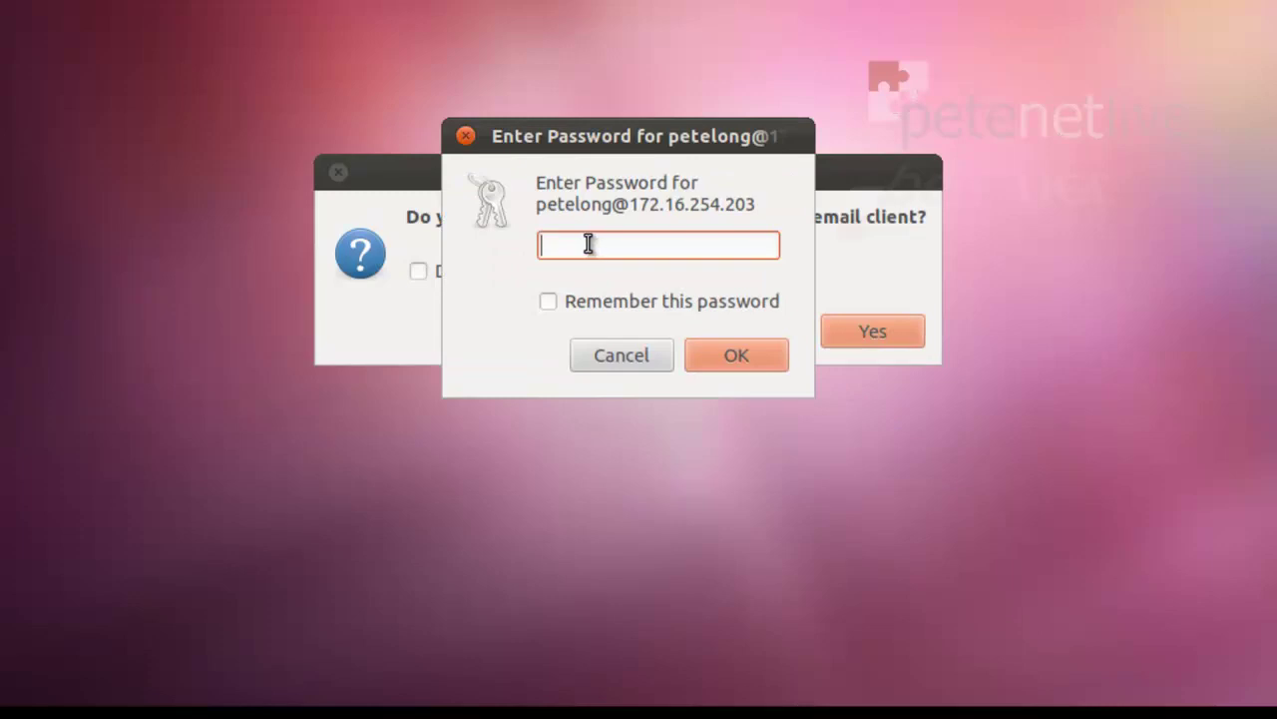
# Step: Enter and remember the account password, and stop the default-mail-client question reappearing
pyautogui.write('••')
pyautogui.write('*****')
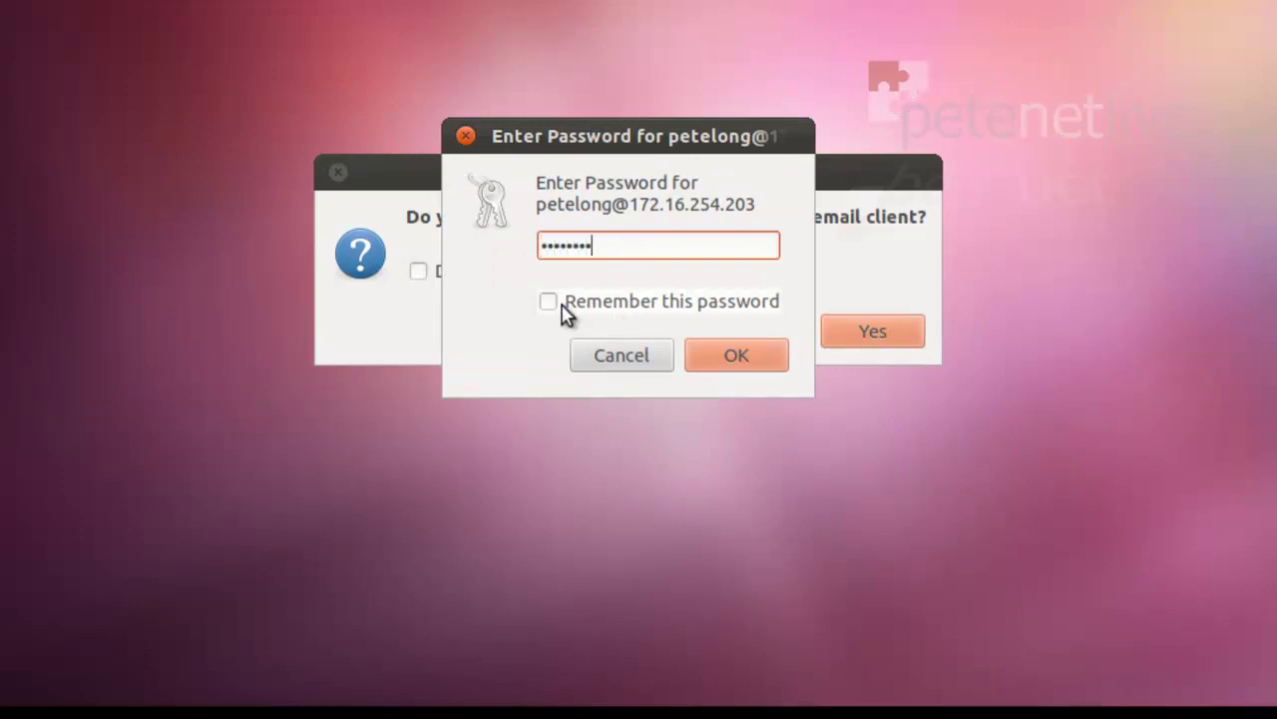
pyautogui.click(548, 302)
pyautogui.click(728, 357)
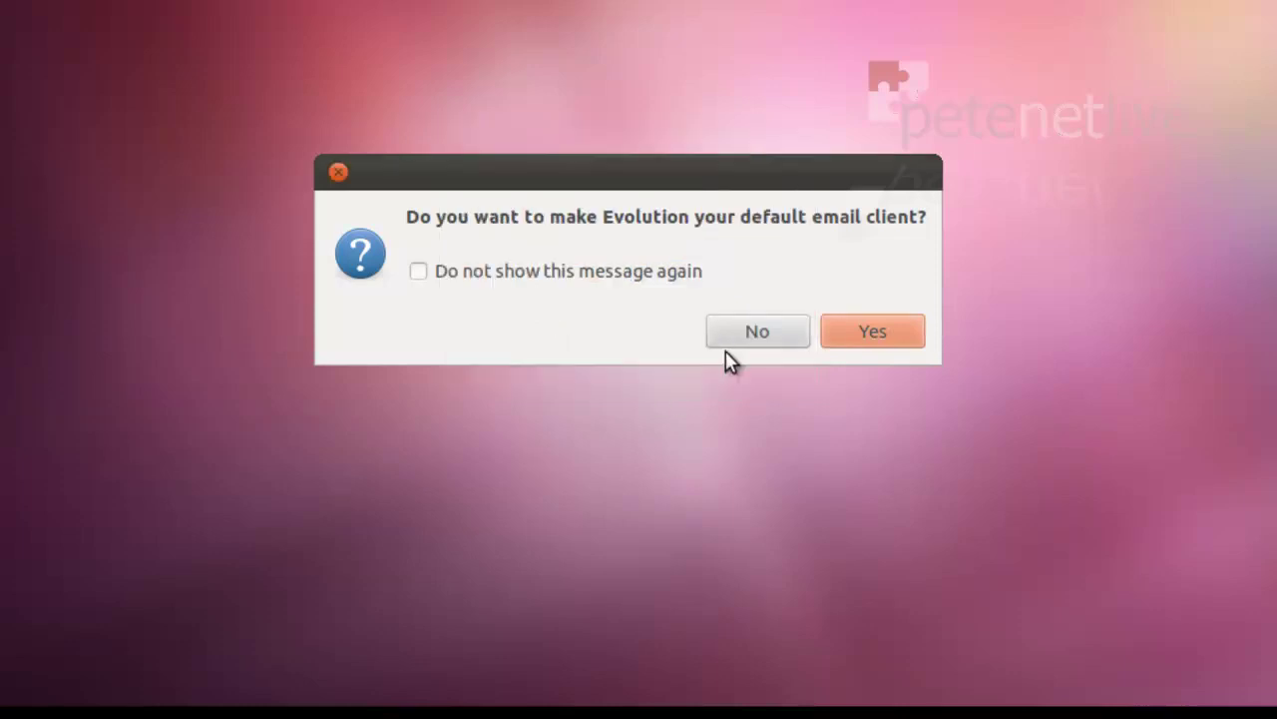
pyautogui.click(420, 270)
# Step: Make Evolution the default email client, then show the Exchange Inbox and its 6 synced messages
pyautogui.click(871, 333)
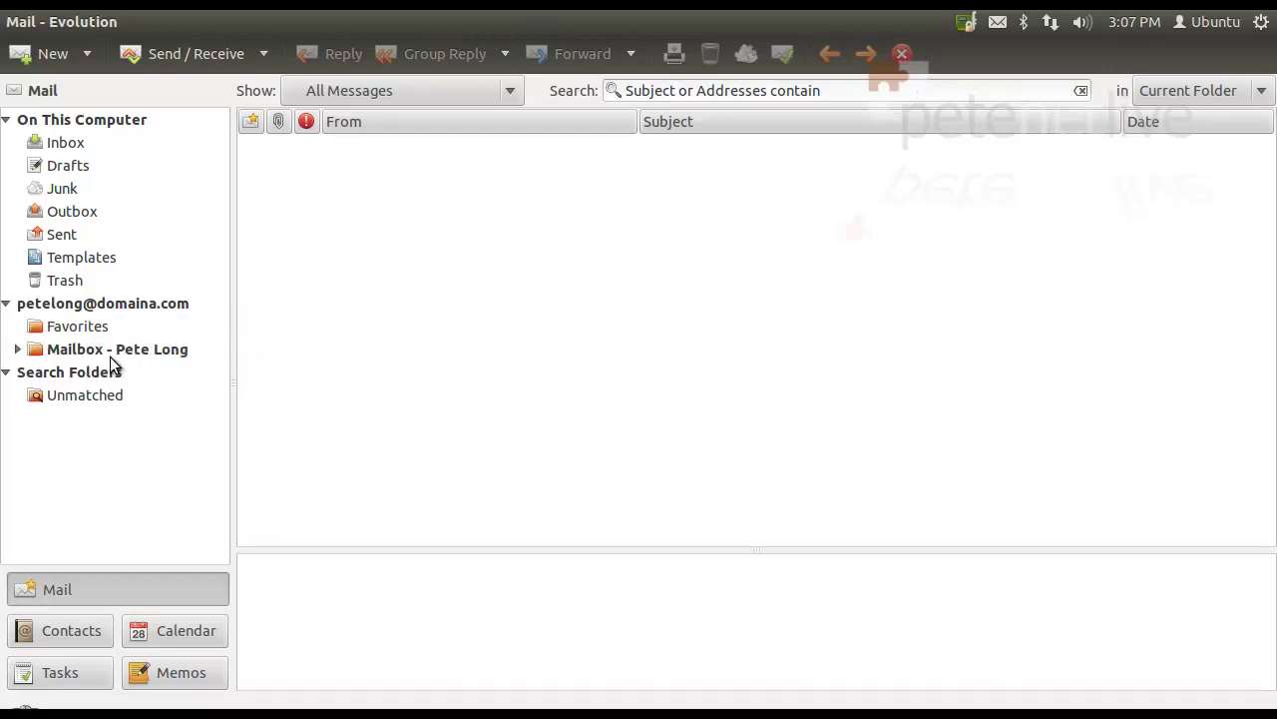
pyautogui.click(17, 350)
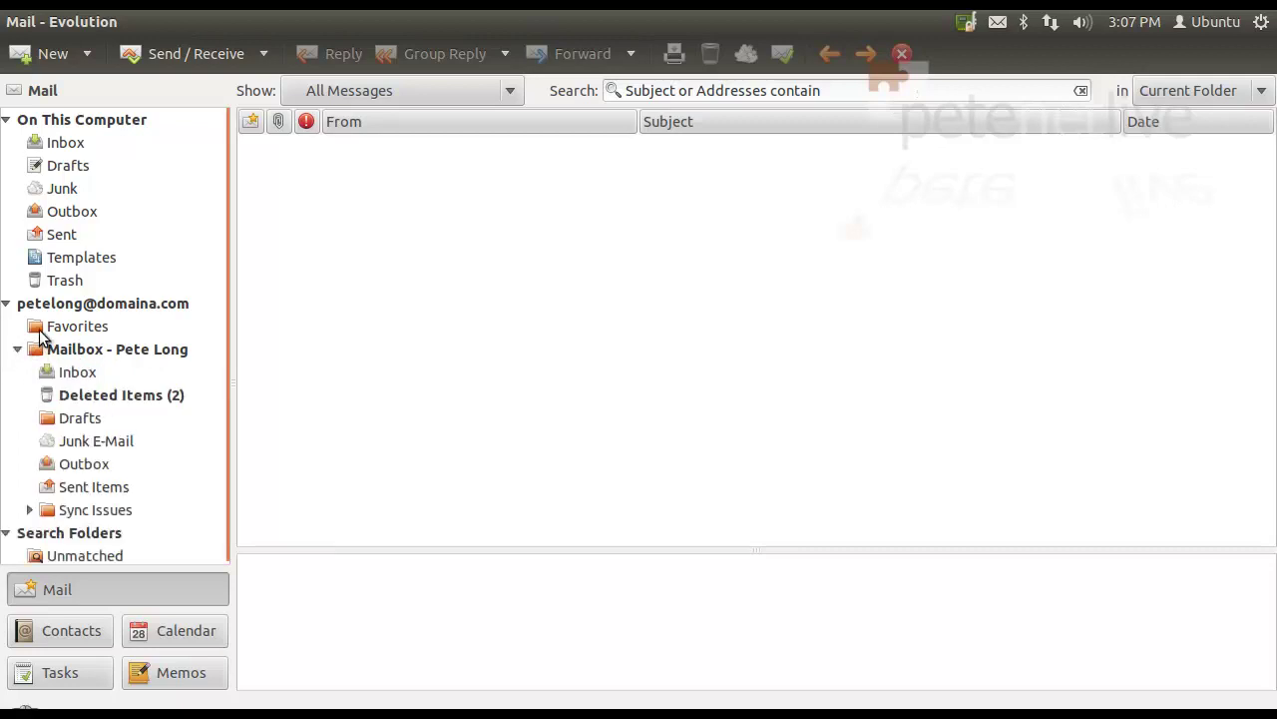
pyautogui.click(77, 372)
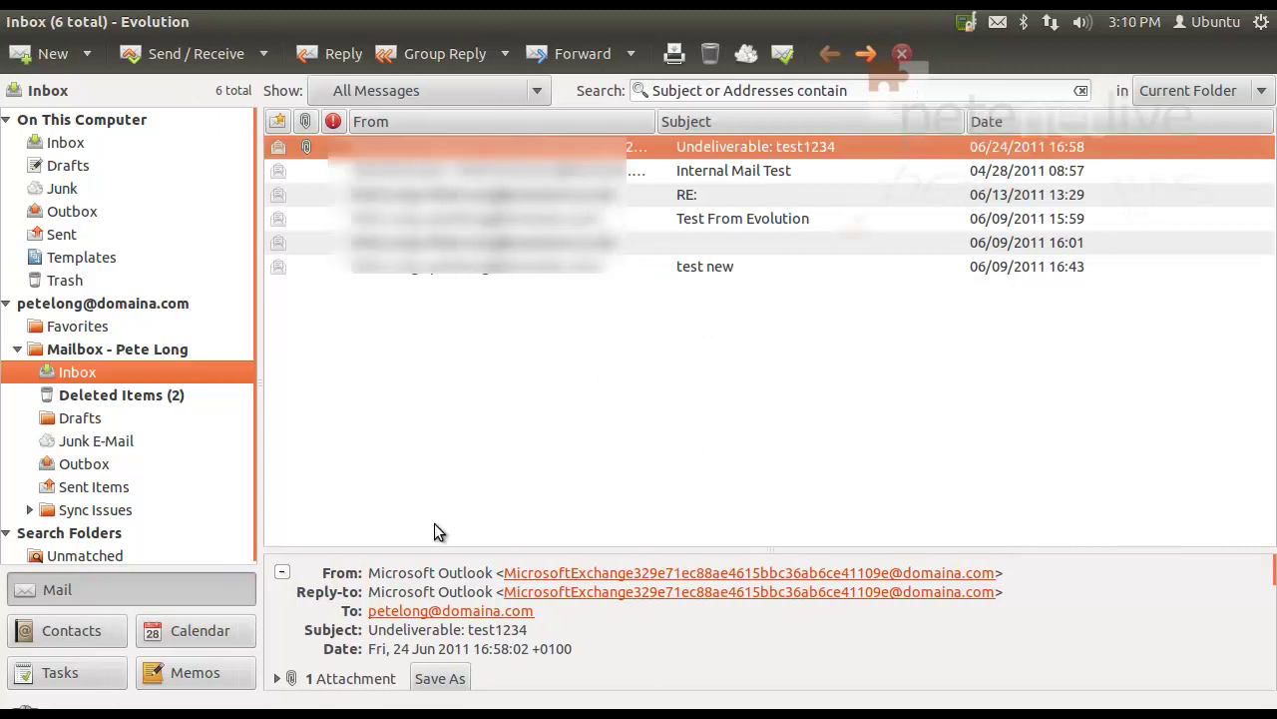
# Step: Look over the synced Exchange calendar week, then go back to the mail view
pyautogui.click(203, 634)
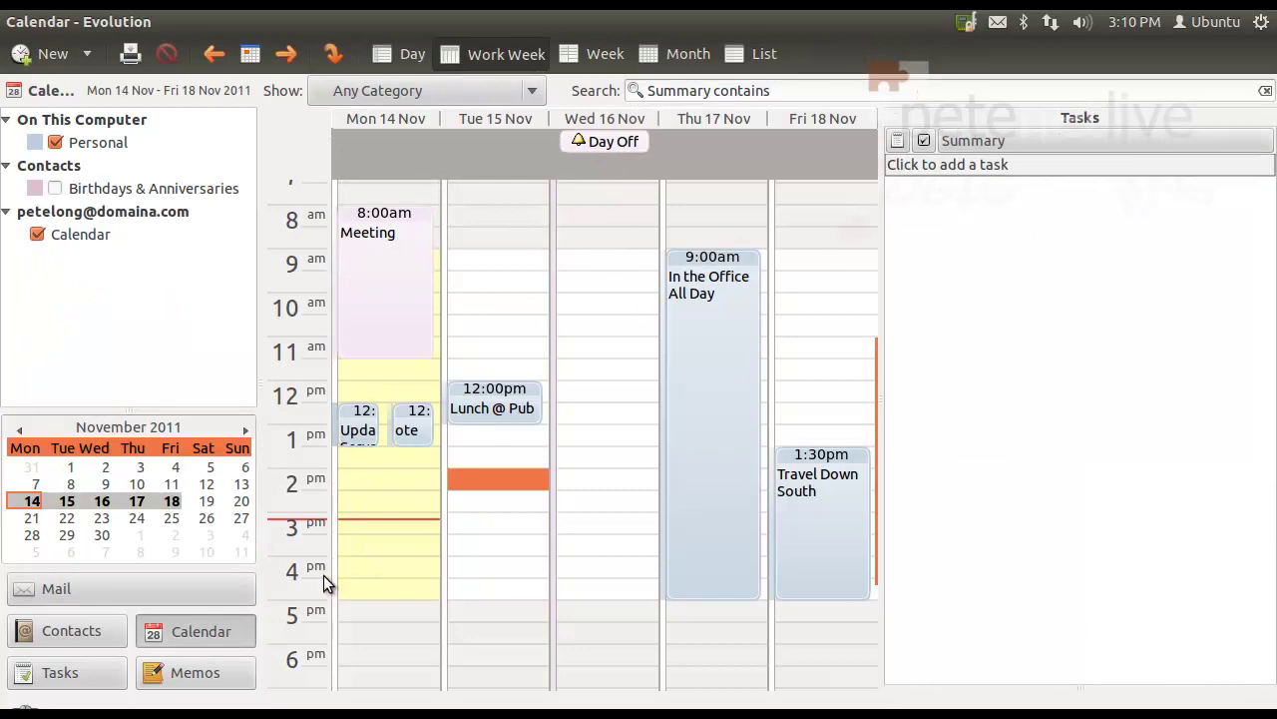
pyautogui.click(74, 591)
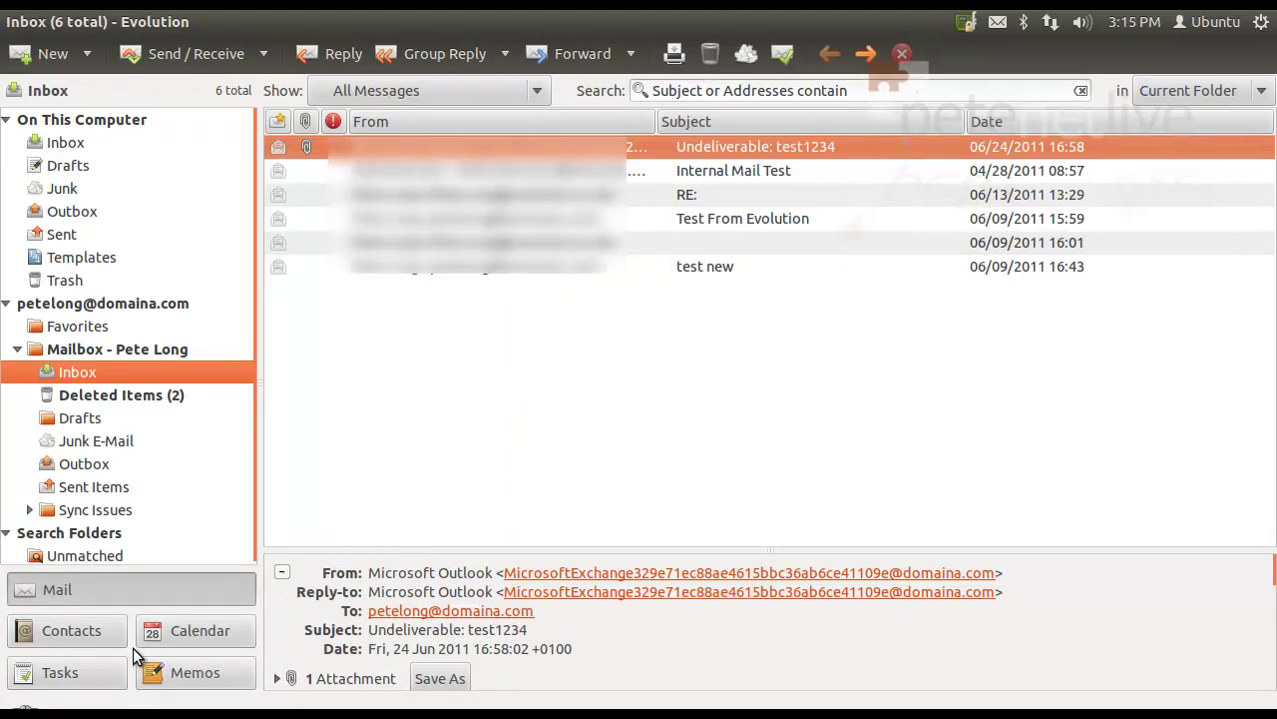
# Step: View the account's own Contacts folder with its single contact card, then return to the Exchange Inbox
pyautogui.click(66, 630)
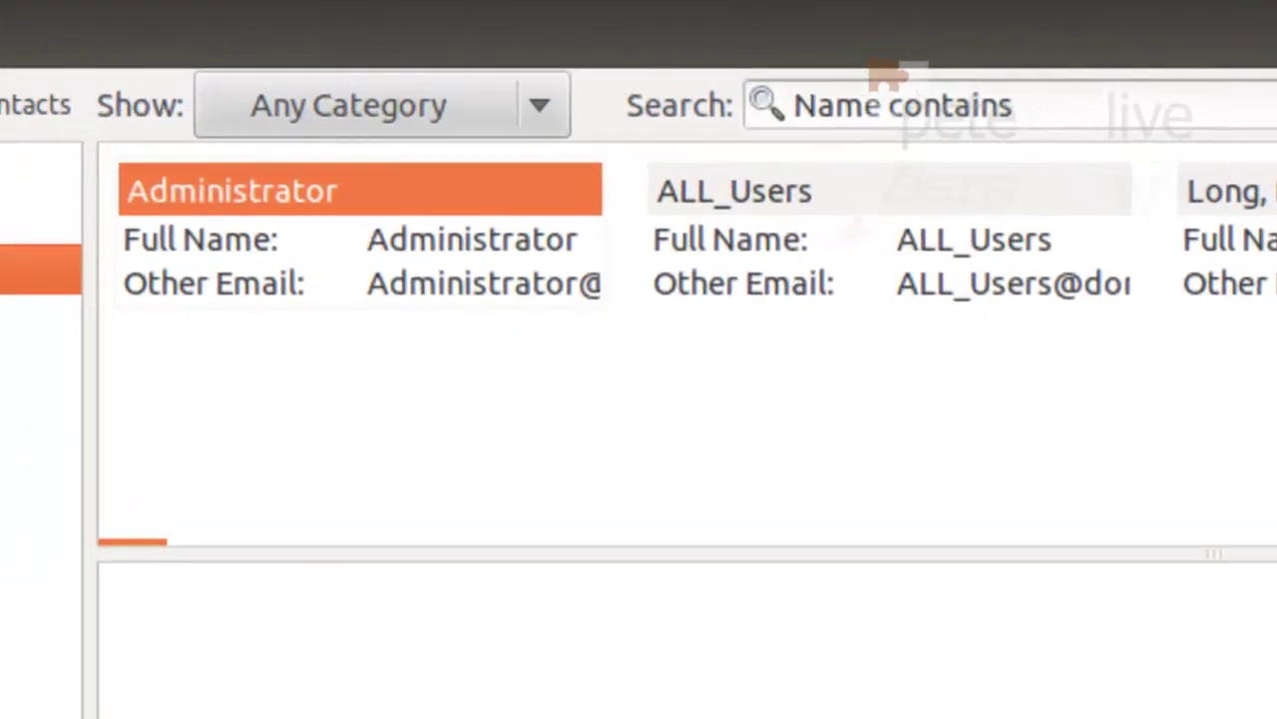
pyautogui.click(129, 234)
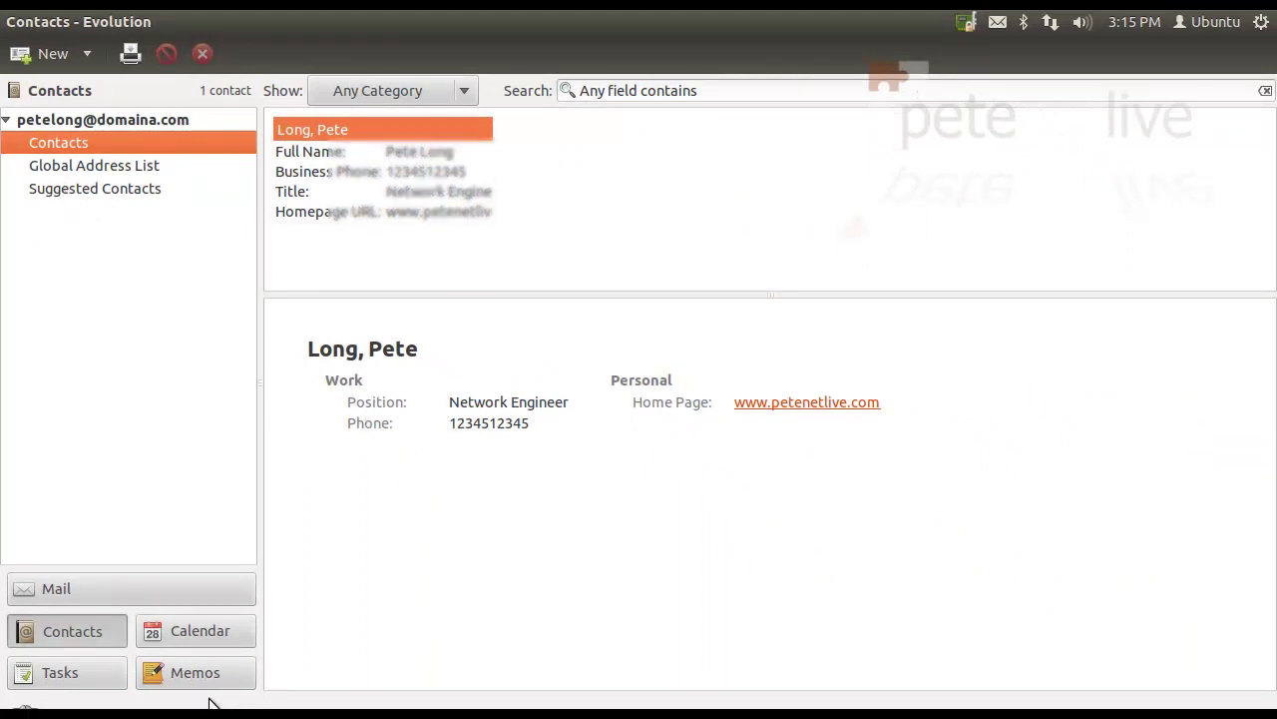
pyautogui.click(69, 591)
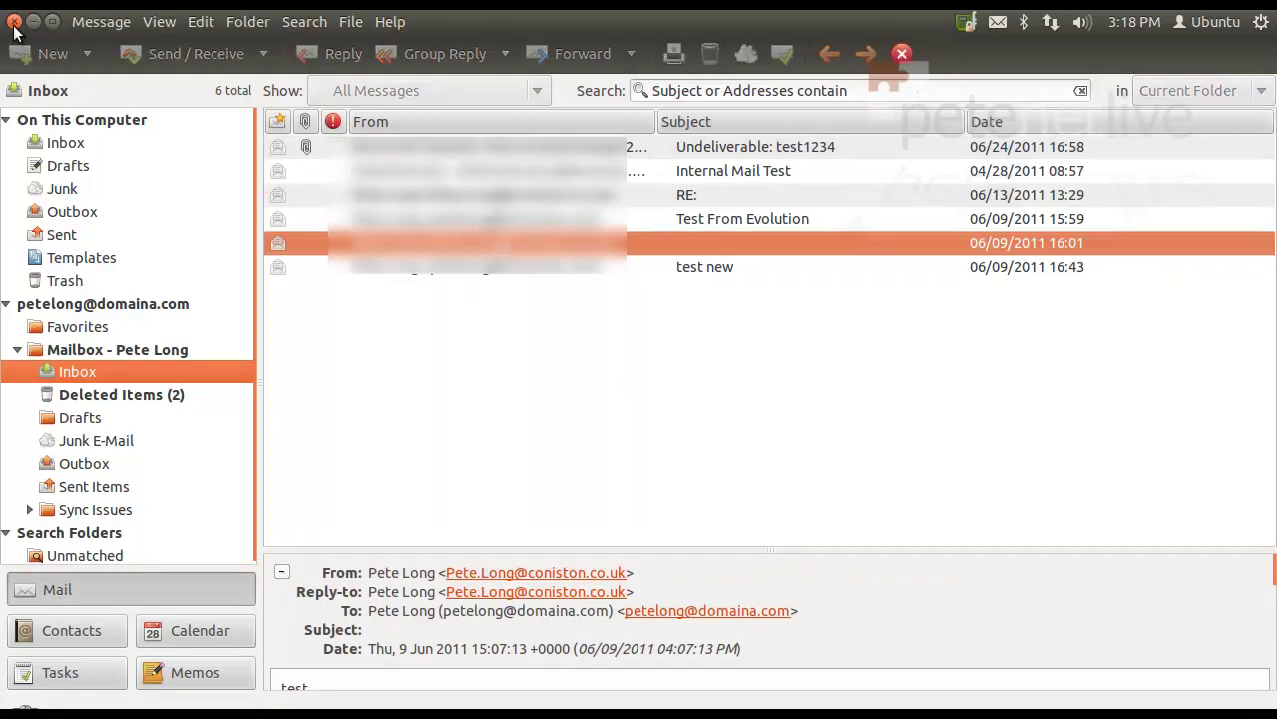
# Step: Close Evolution Mail and Calendar, leaving the empty Ubuntu Unity desktop
pyautogui.click(14, 22)
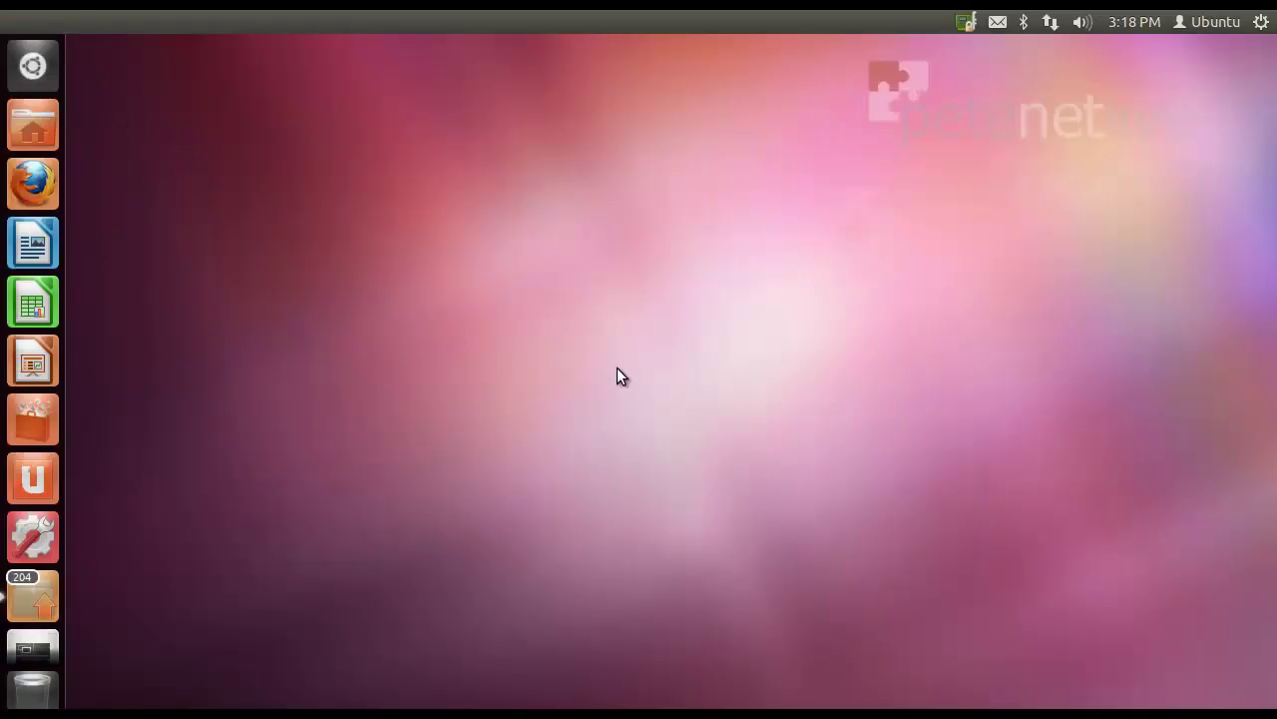